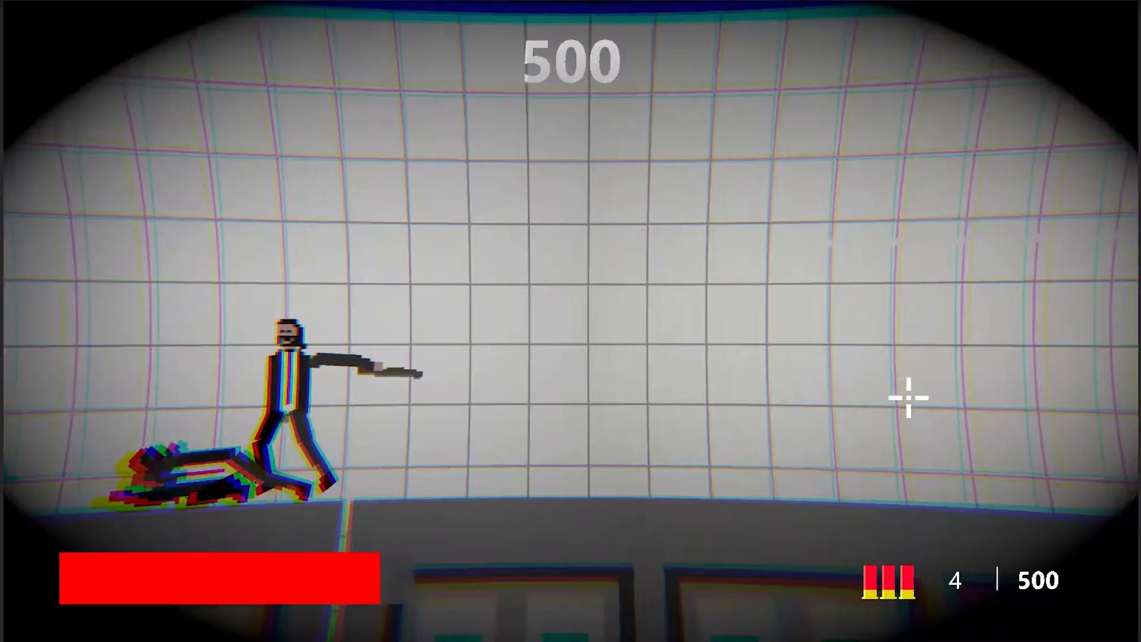
Step: Fight the suited enemies across the gridded level with the shotgun until the mission fails
key("d")
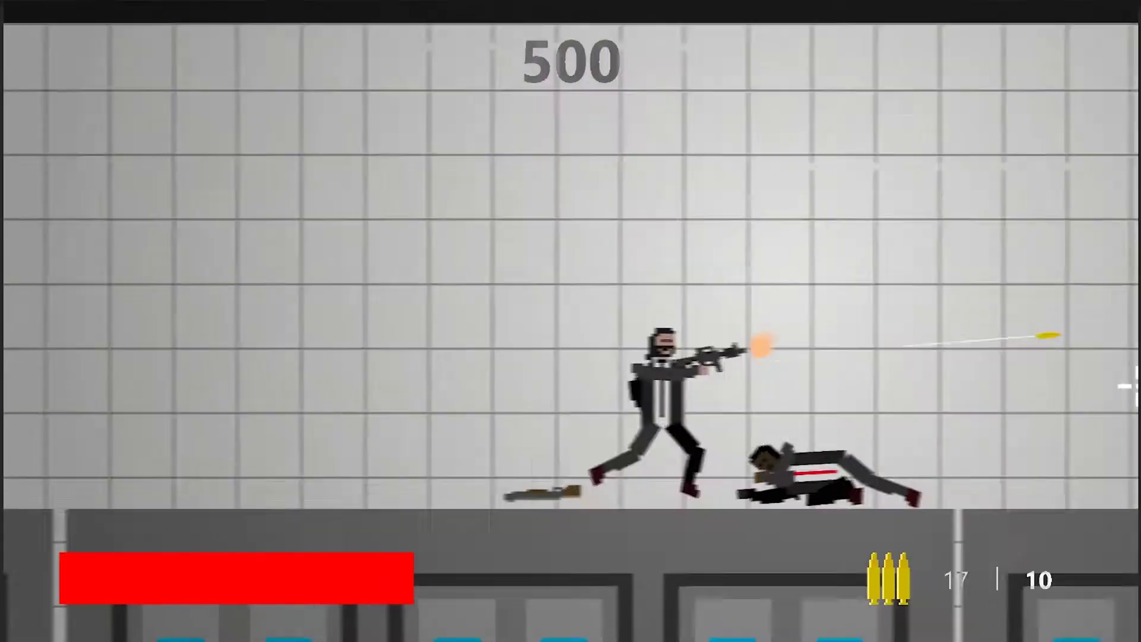
key("d")
left_click(1128, 386)
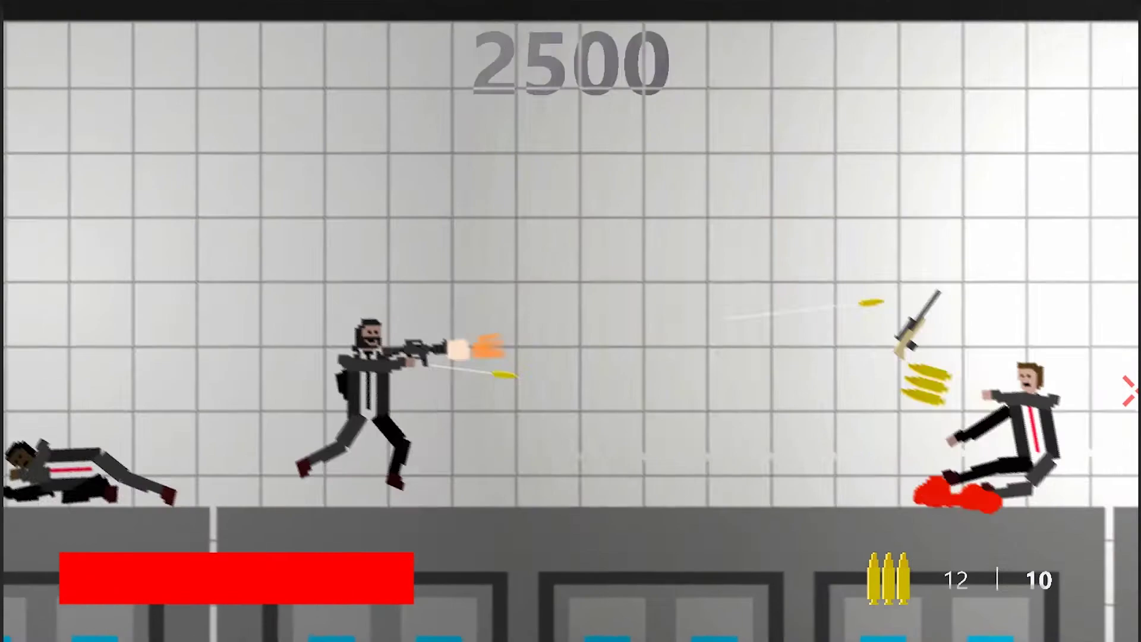
key("d")
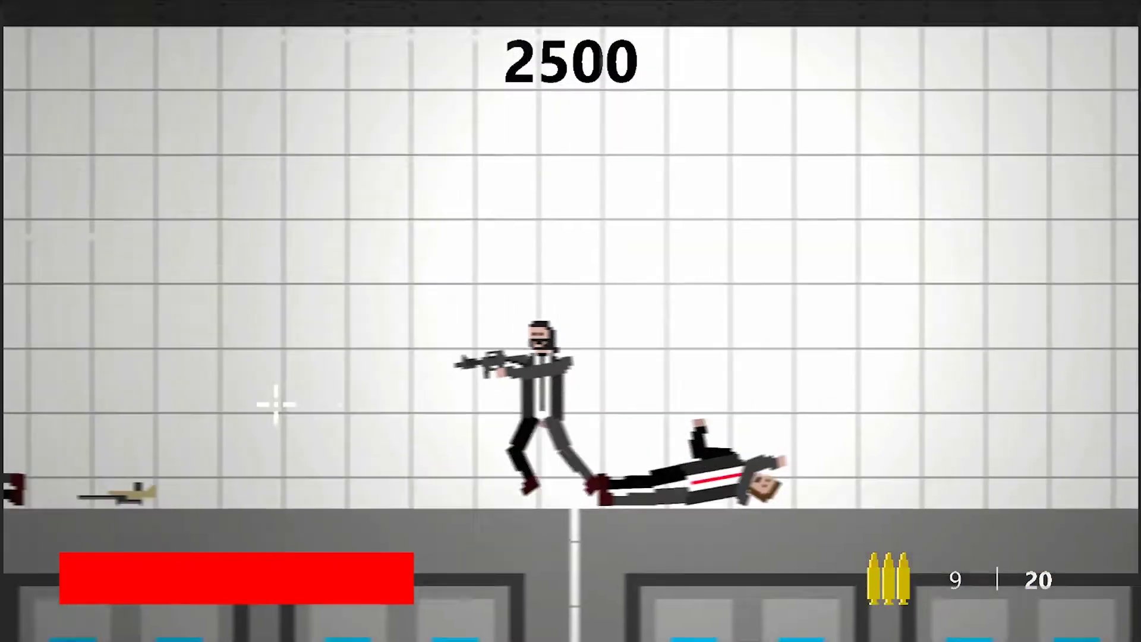
key("d")
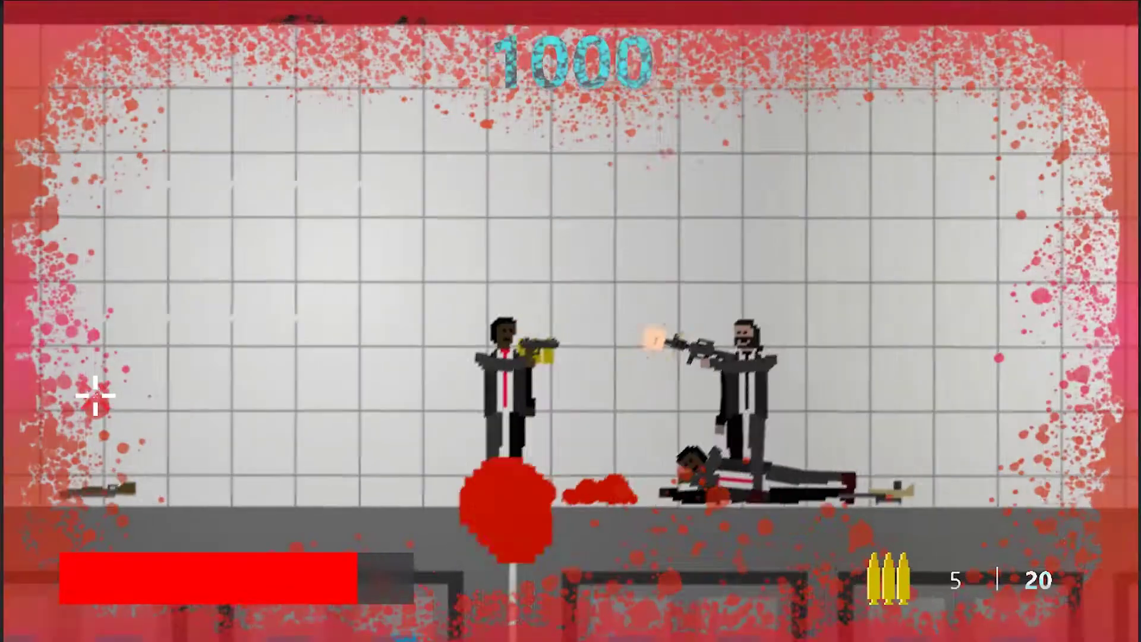
key("a")
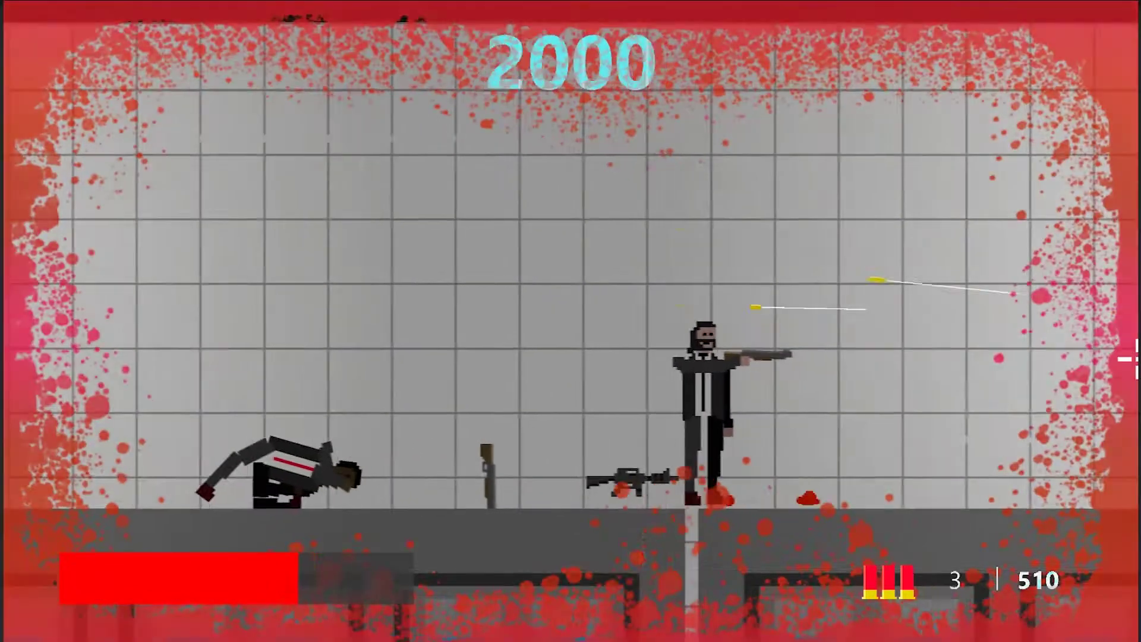
left_click(1129, 364)
left_click(1130, 362)
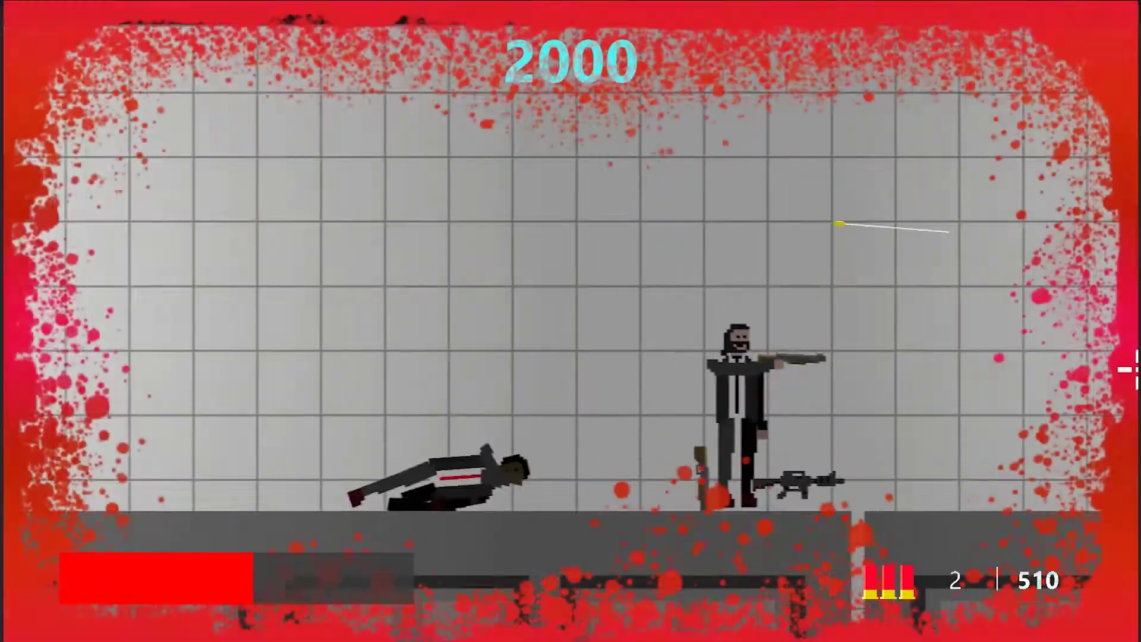
key("d")
left_click(1127, 375)
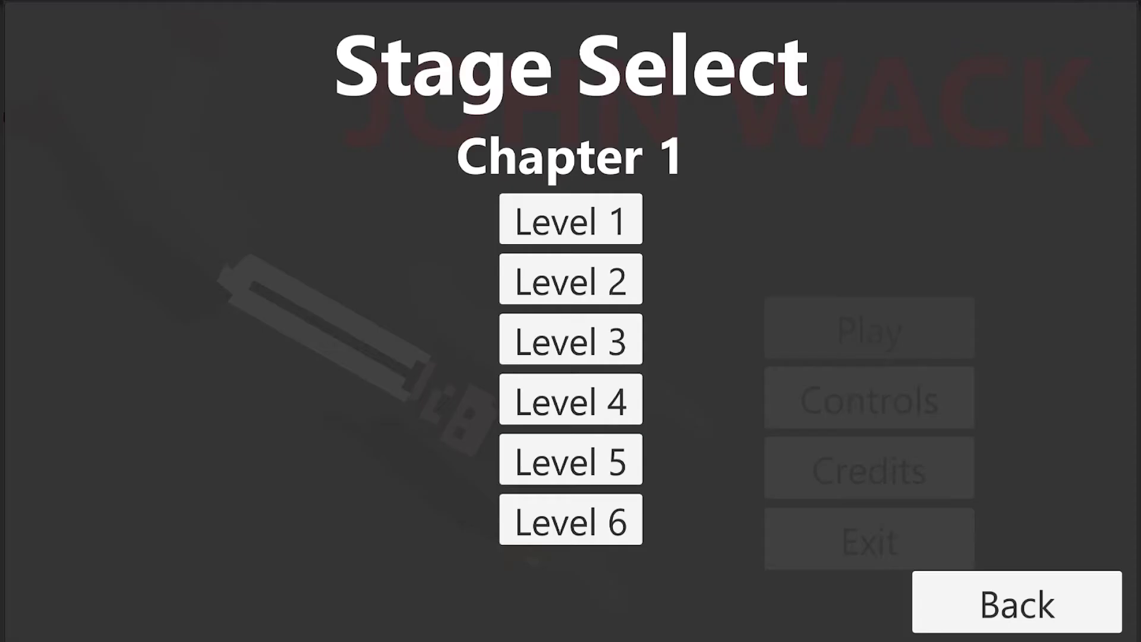
Step: Play Level 3 with the katana, riding the elevator and slashing through the gunmen
left_click(570, 339)
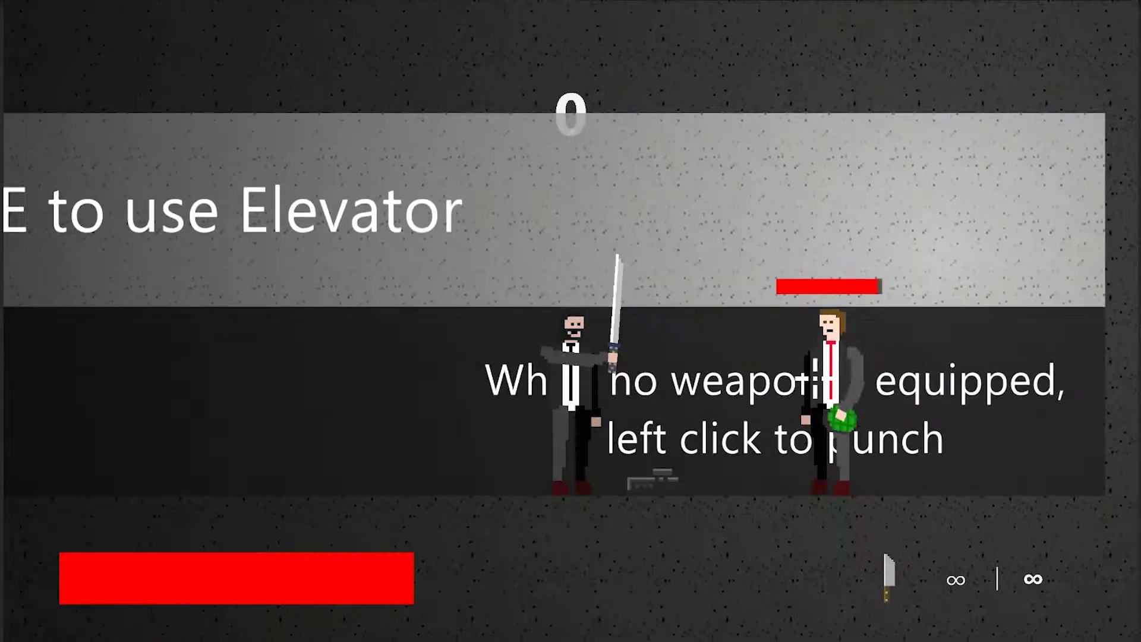
left_click(774, 512)
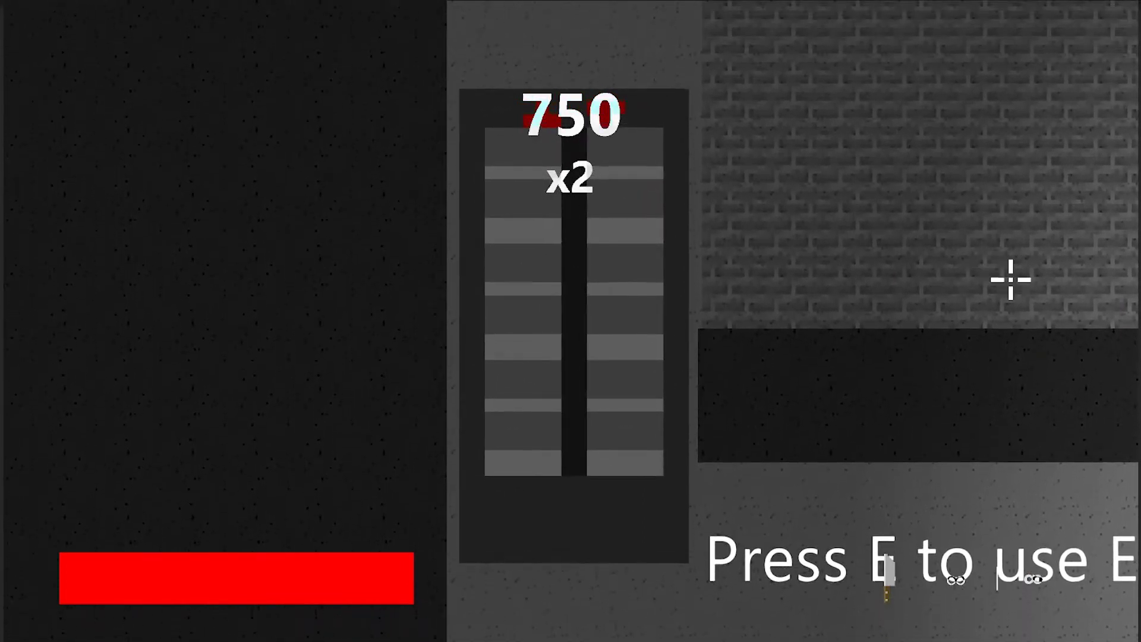
key("e")
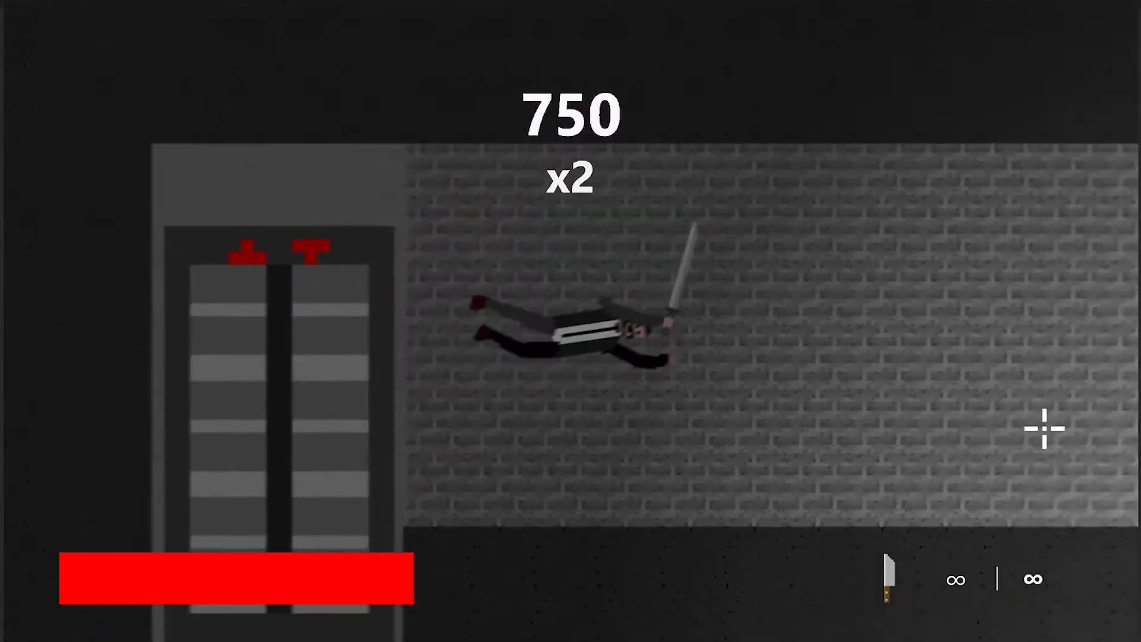
left_click(688, 522)
left_click(652, 525)
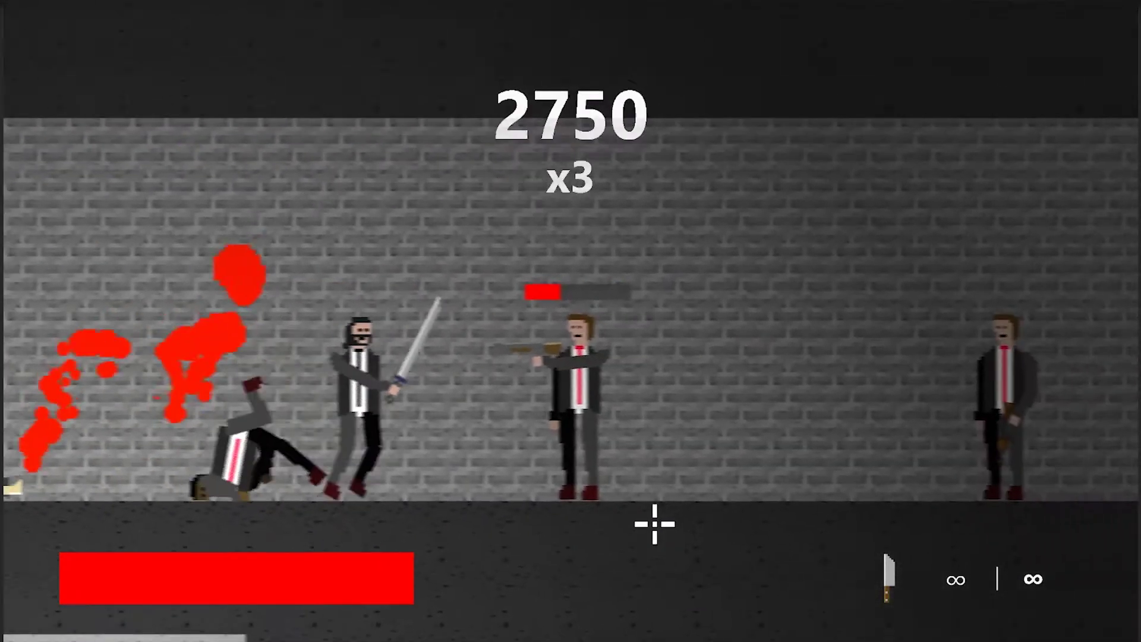
left_click(647, 525)
left_click(646, 525)
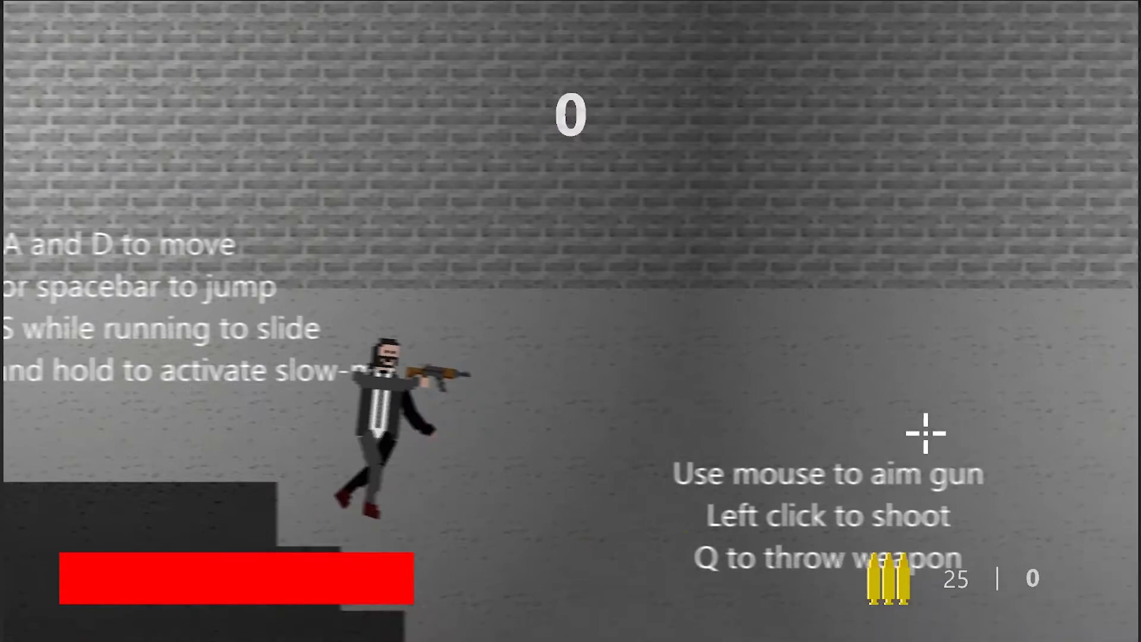
Step: Slide and shoot the rifle at gunmen in the next level, jumping onto the ledge
key("s")
key("s")
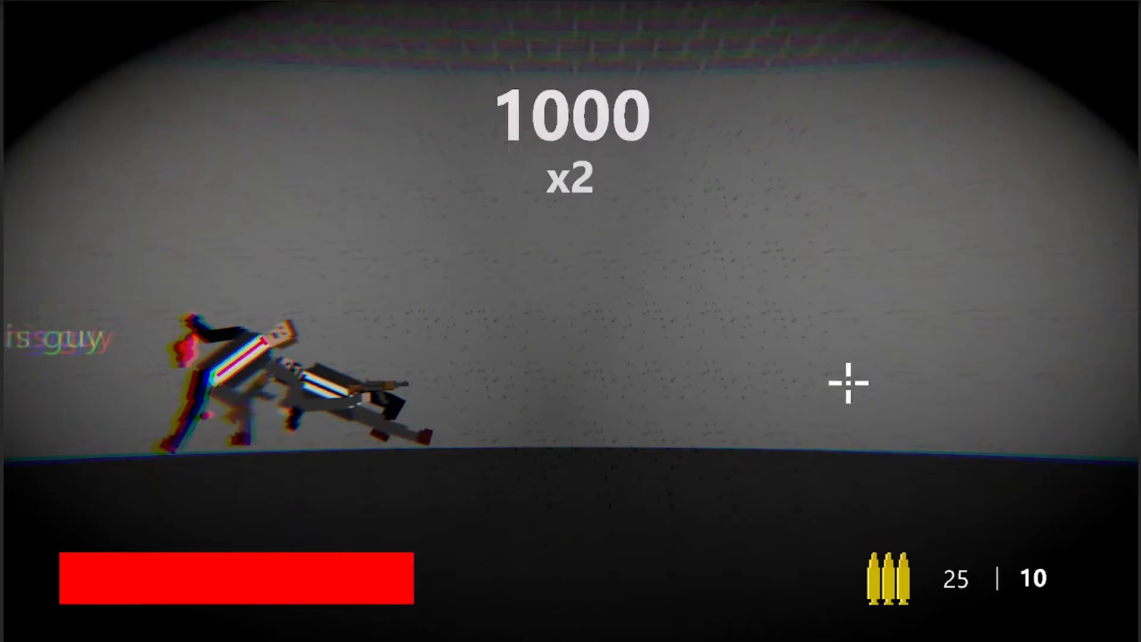
left_click(1002, 340)
left_click(1001, 363)
left_click(940, 386)
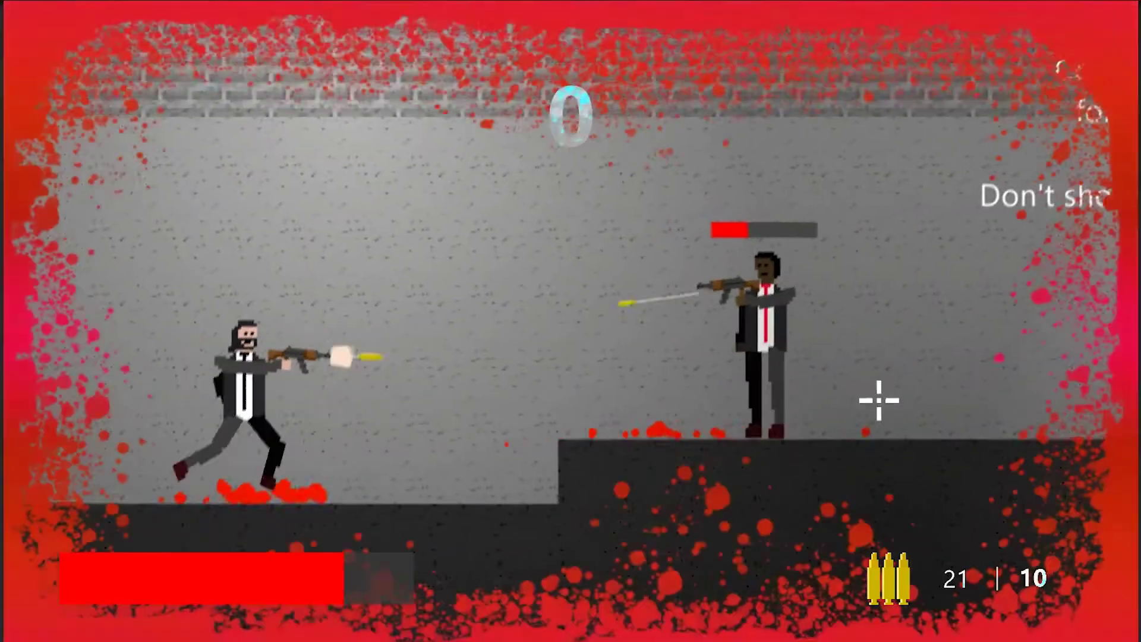
key("d")
key("w")
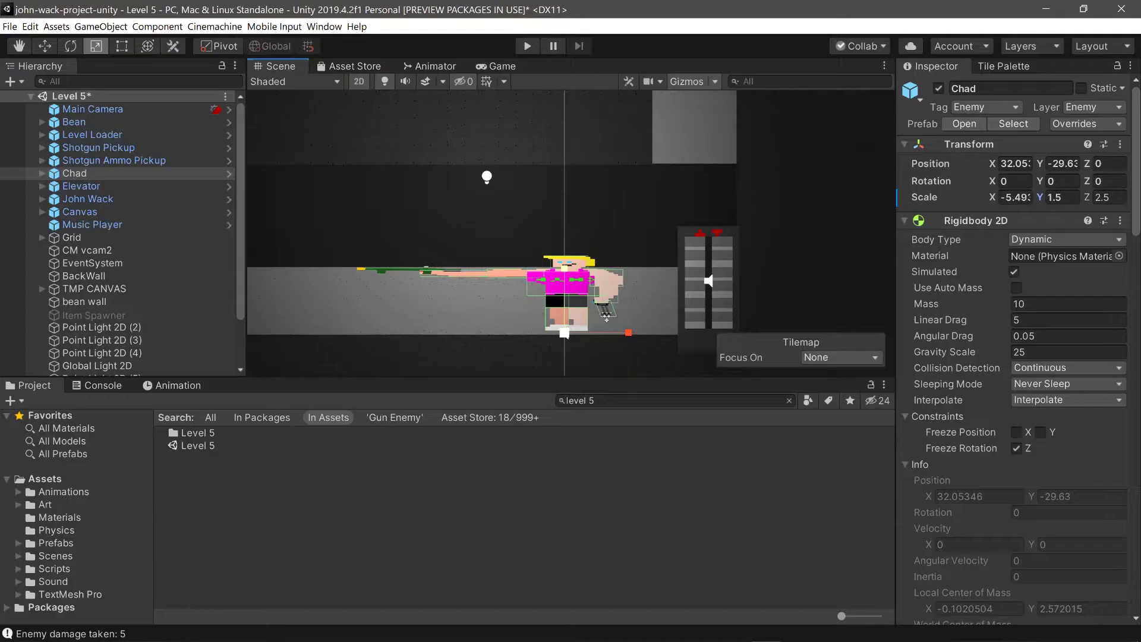
Step: Stretch Chad's Scale Y to about 4.95 and select the Rocket prefab's Damage Amt field
left_click_drag(606, 316, 734, 122)
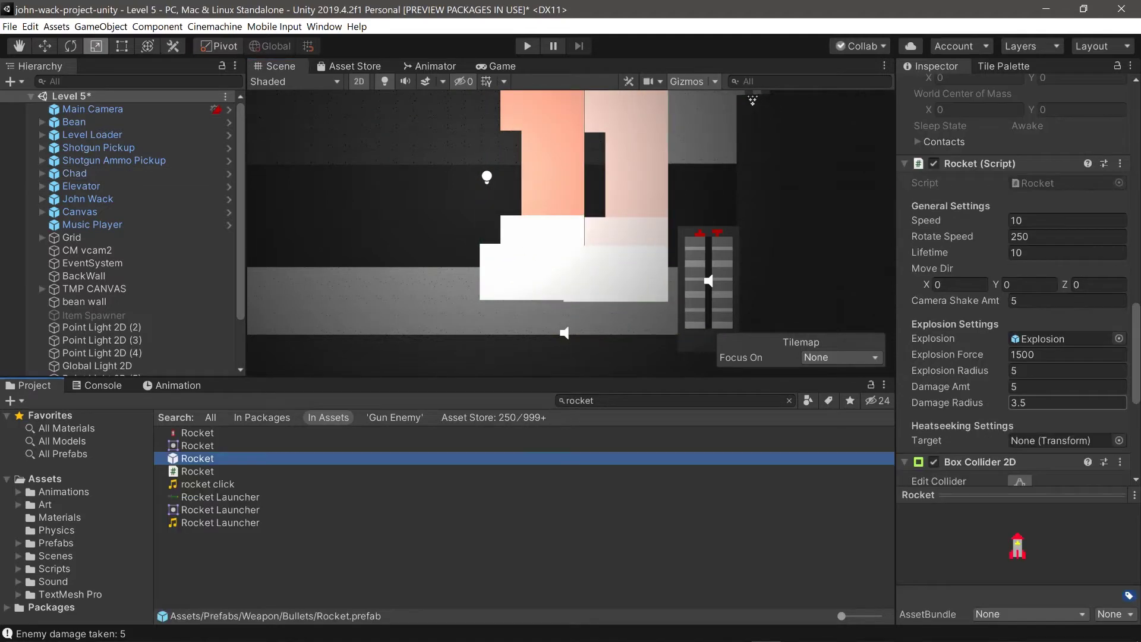
scroll(1017, 280, "down", 4)
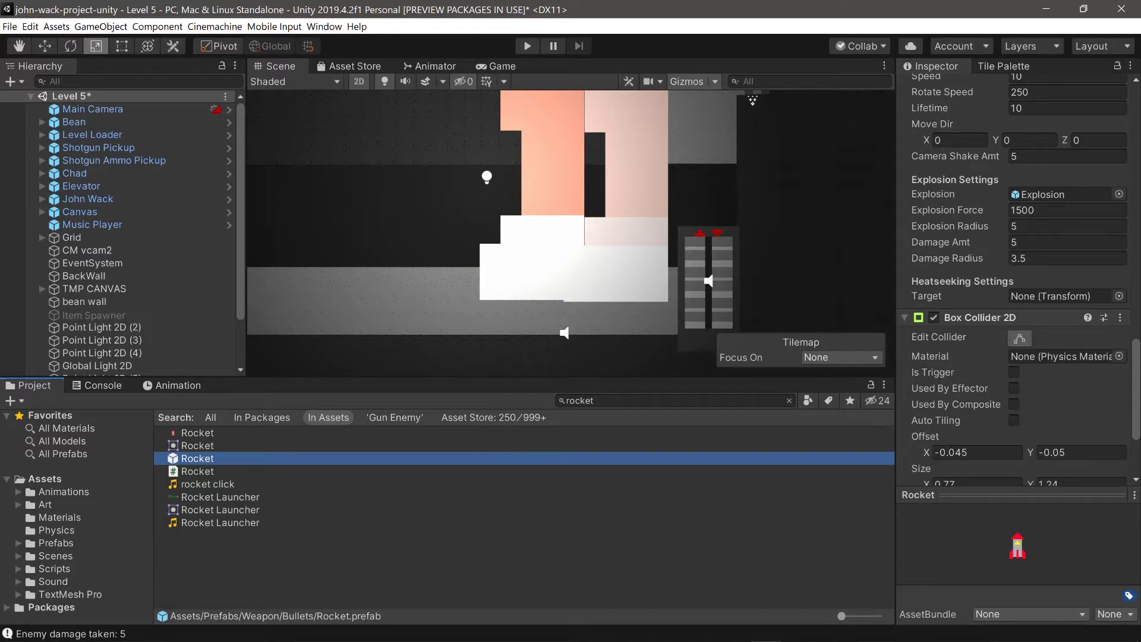
left_click(1064, 242)
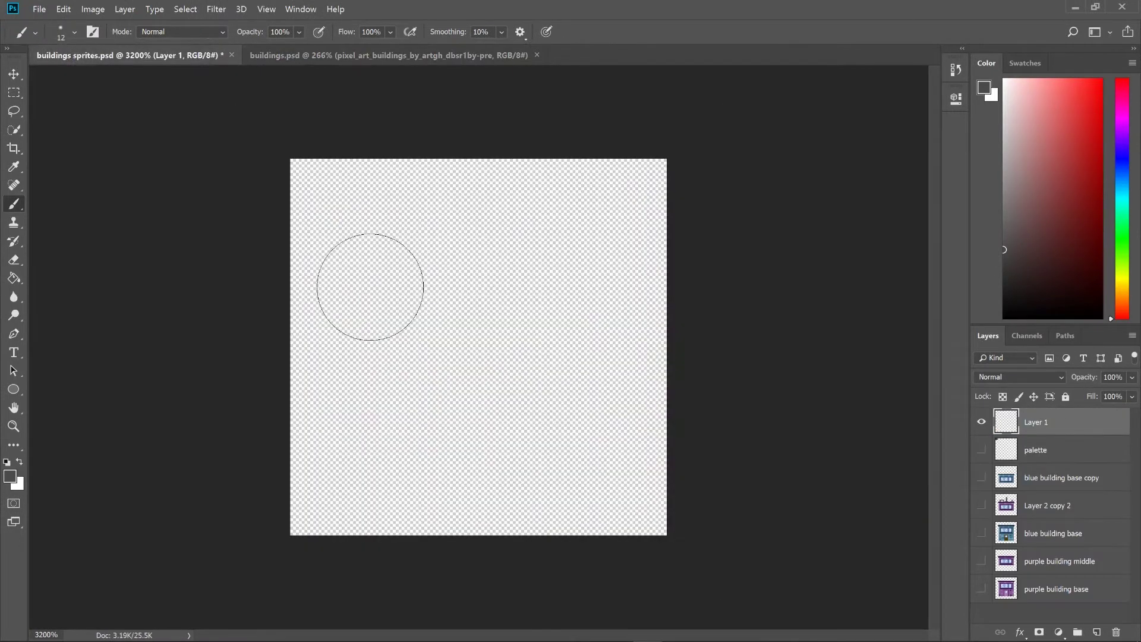
Step: Draw the grey two-story building's pixel outline on a new layer
left_click_drag(353, 285, 353, 431)
left_click_drag(461, 255, 364, 301)
left_click_drag(559, 302, 559, 422)
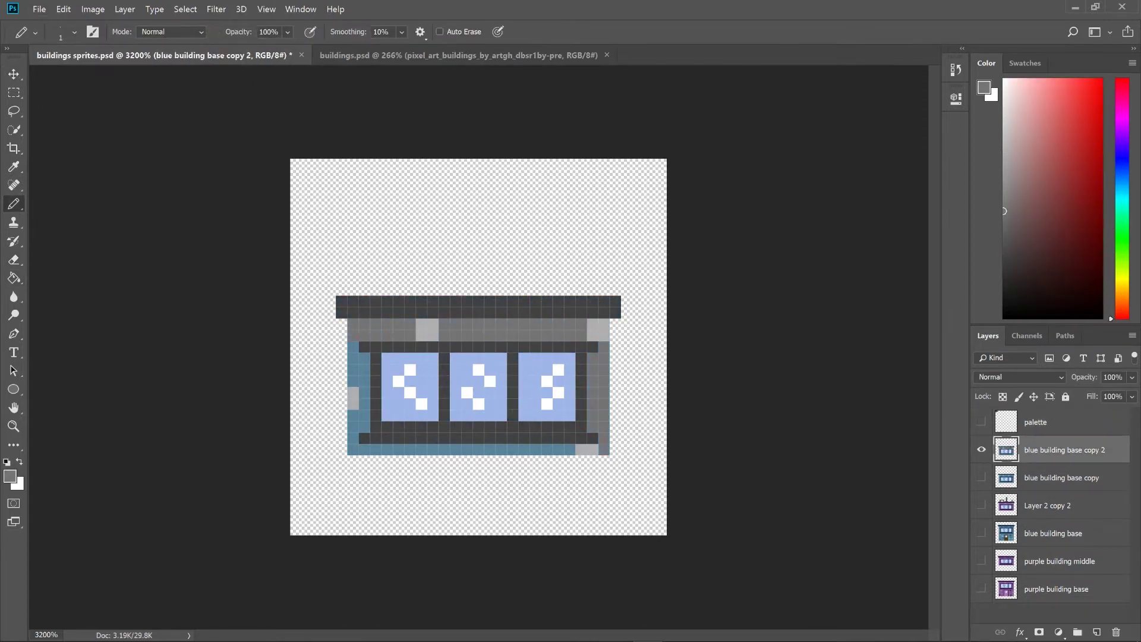
Step: Save the sprites file as 'grey building level'
key("ctrl+shift+s")
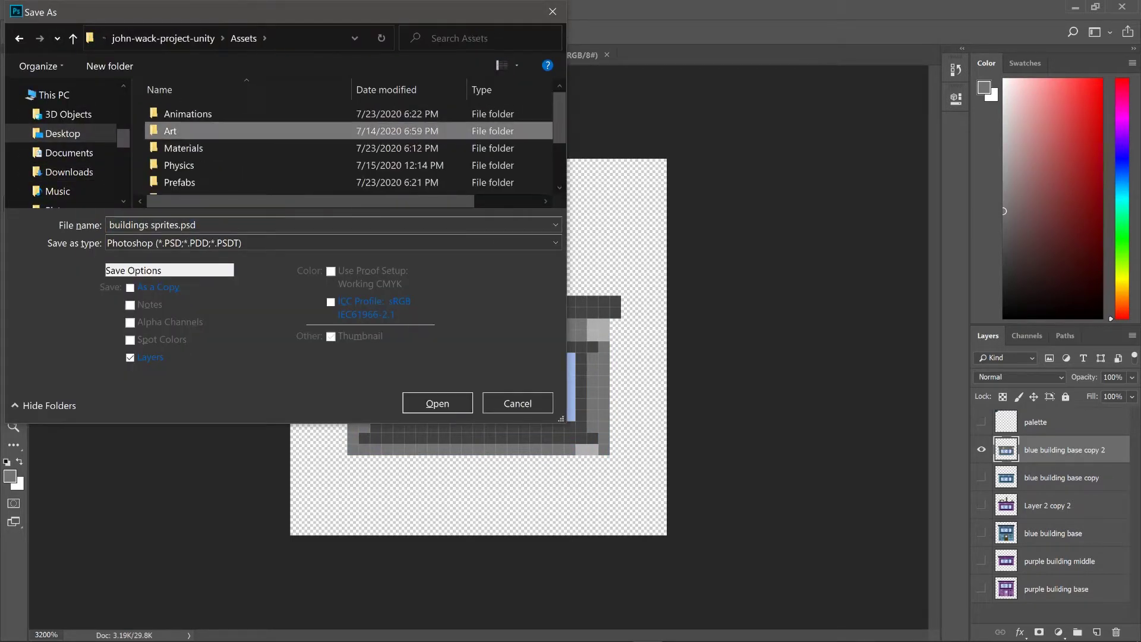
type("grey building level")
key("Return")
Step: Name a layer 'grey base' and hide the grey building layer
type("grey ")
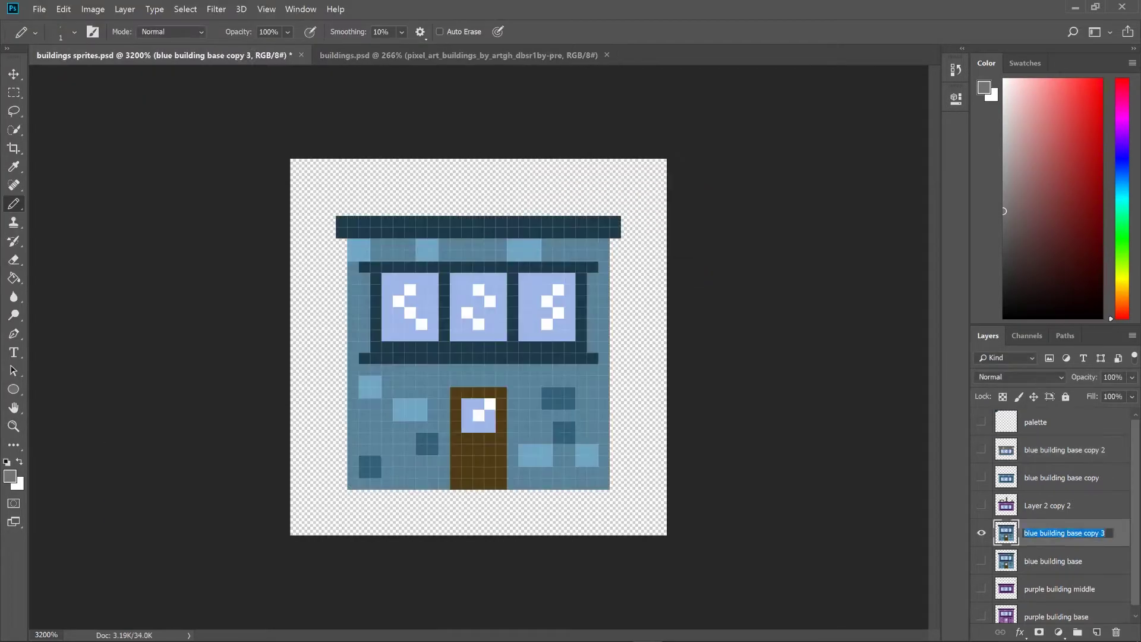
type("base")
key("Return")
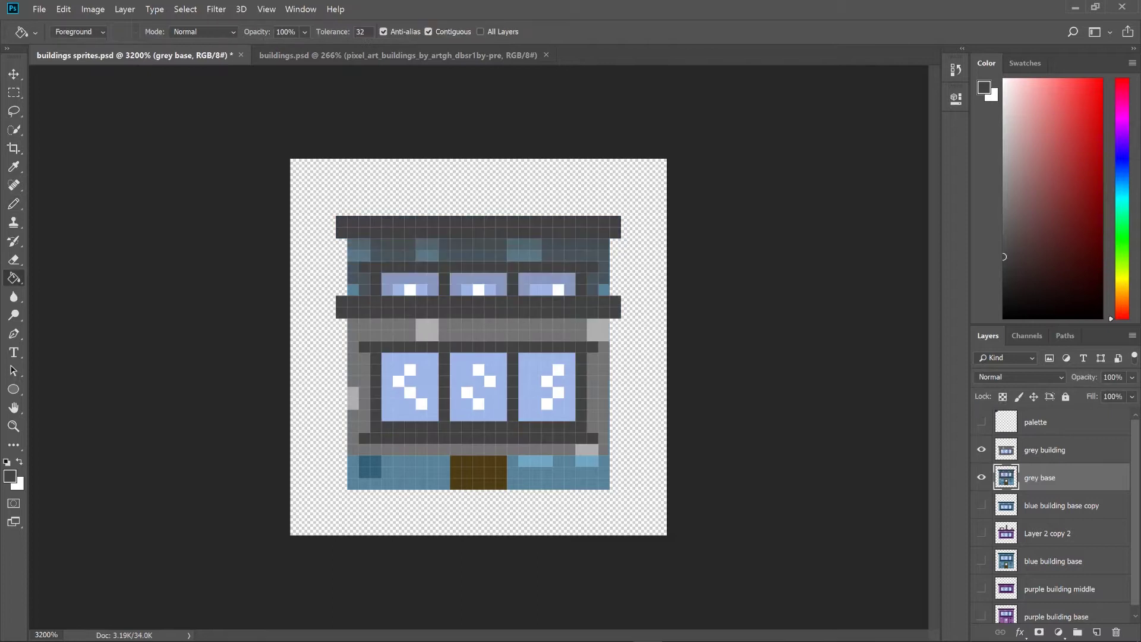
left_click(981, 450)
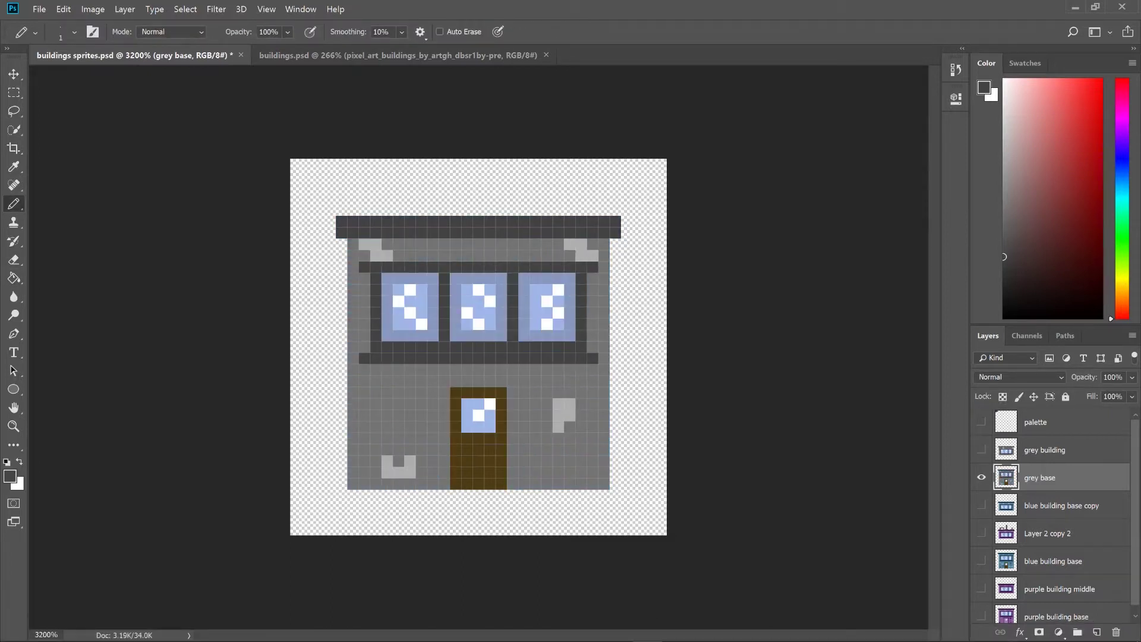
Step: Save the sprites file again under the grey building name
key("ctrl+shift+s")
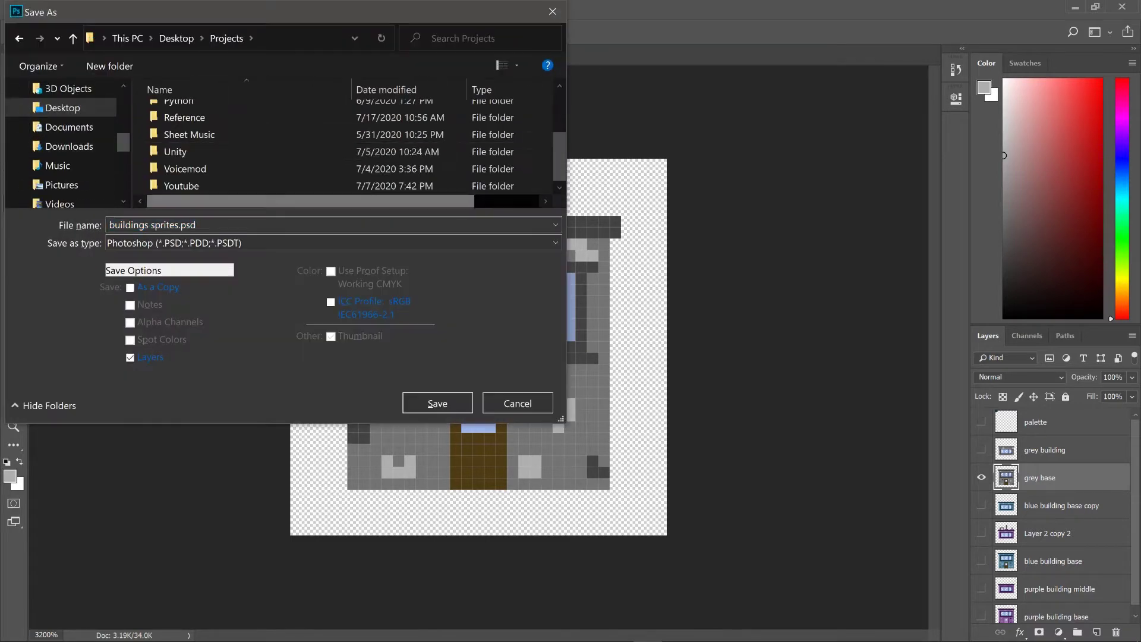
type("gre")
key("Return")
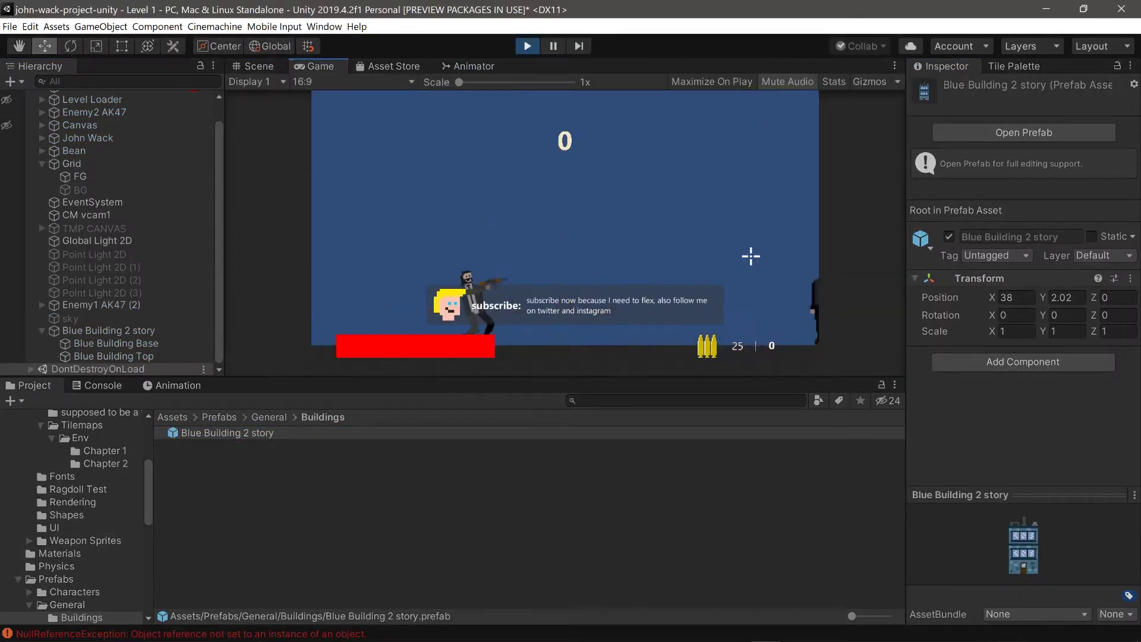
Step: Shoot enemies in the Level 1 test run, then raise John Wack's Jump Force to 50000
left_click_drag(723, 257, 607, 248)
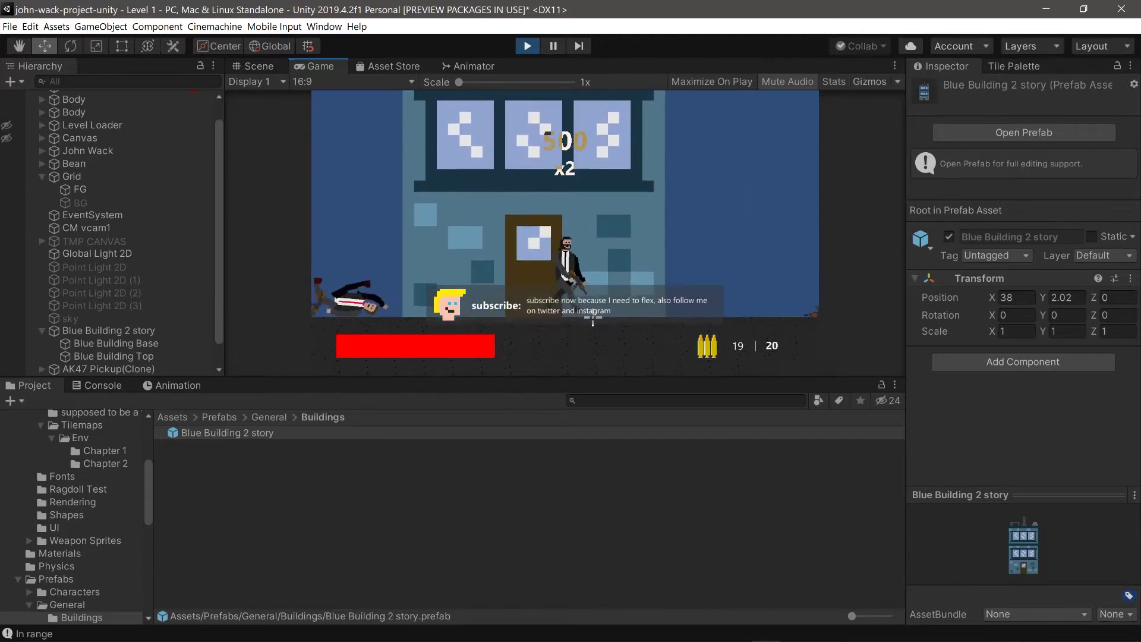
left_click(578, 261)
left_click(87, 151)
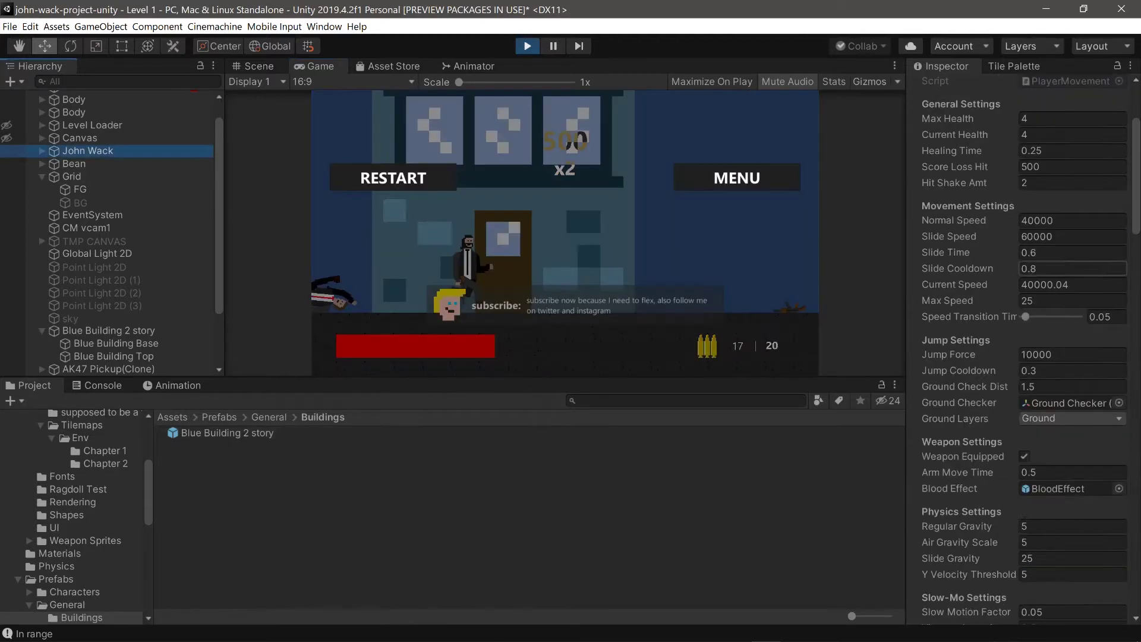
type("5")
key("Return")
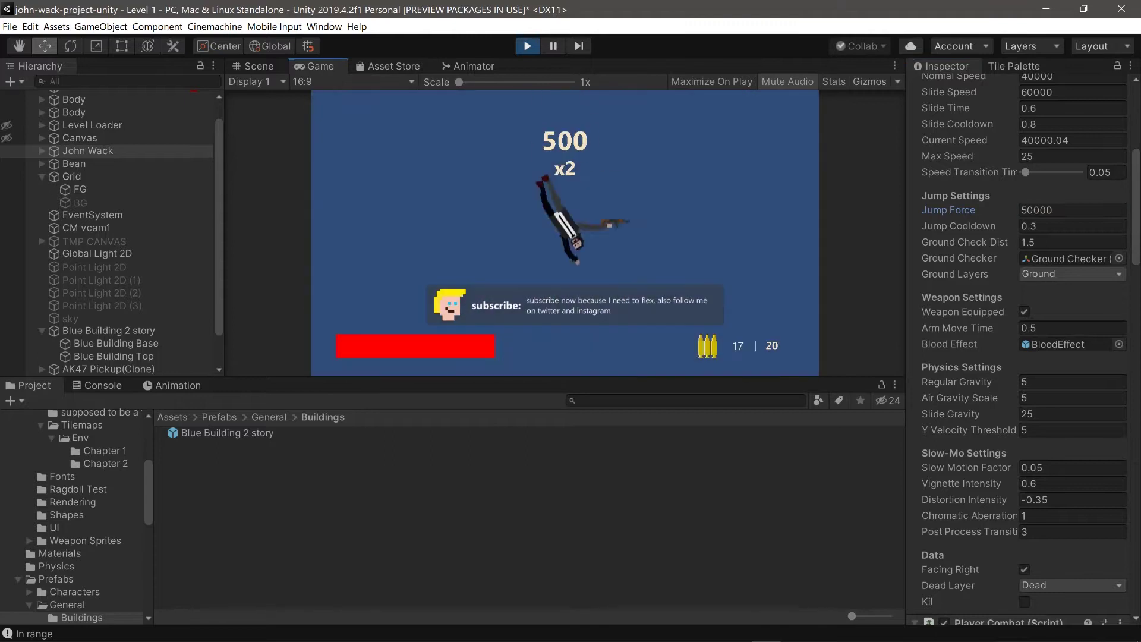
Step: Lower John Wack's Jump Force to 20000 and stop play mode
key("Return")
type("20000")
key("Return")
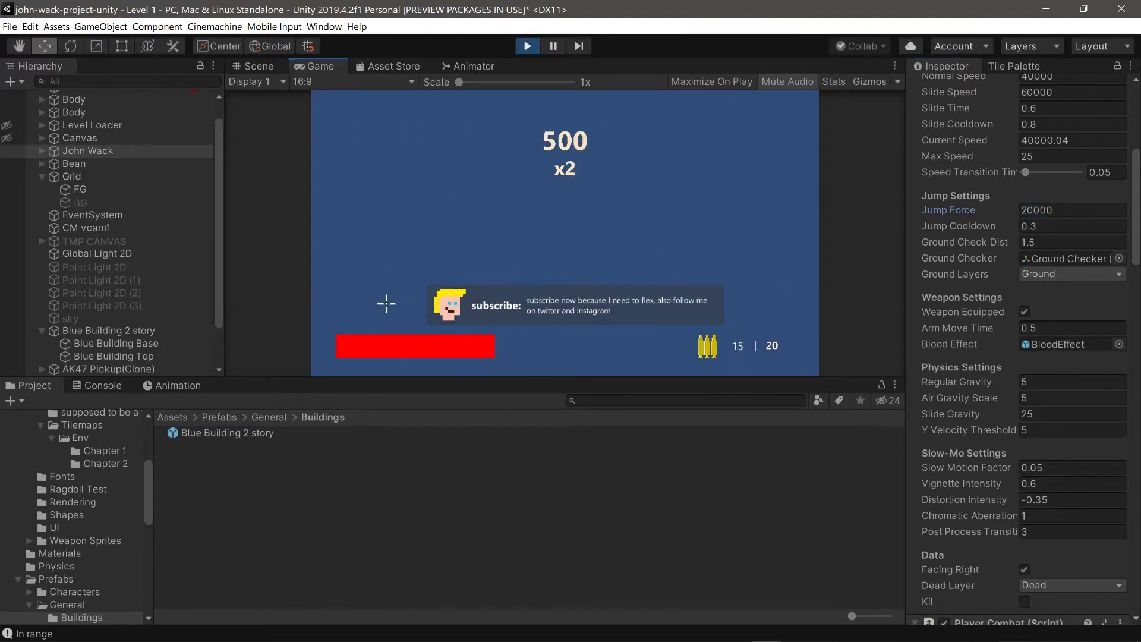
key("ctrl+p")
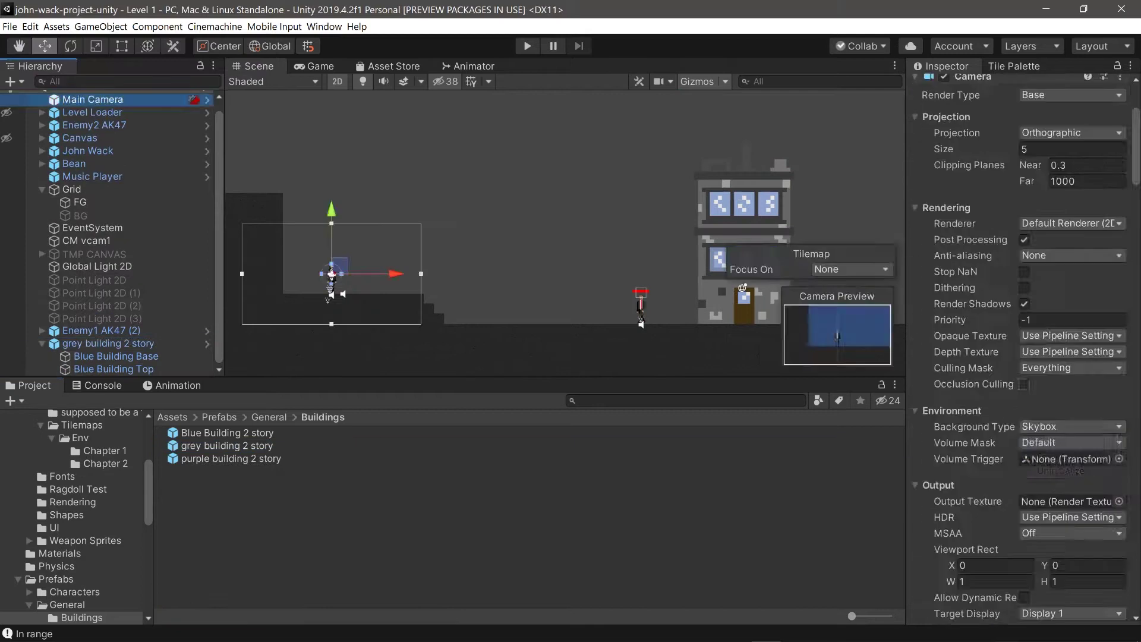
Step: Run Level 1, shoot the first enemies and walk to the building's doorway
left_click(642, 324)
left_click(641, 325)
key("ctrl+p")
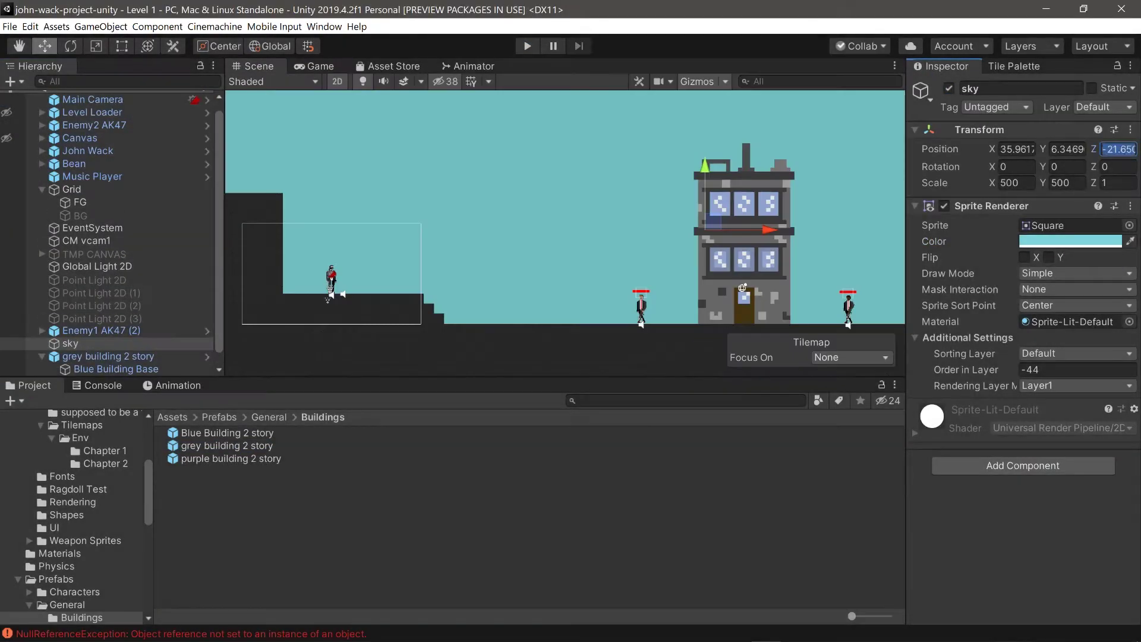
left_click(619, 222)
left_click(656, 243)
left_click(760, 291)
key("d")
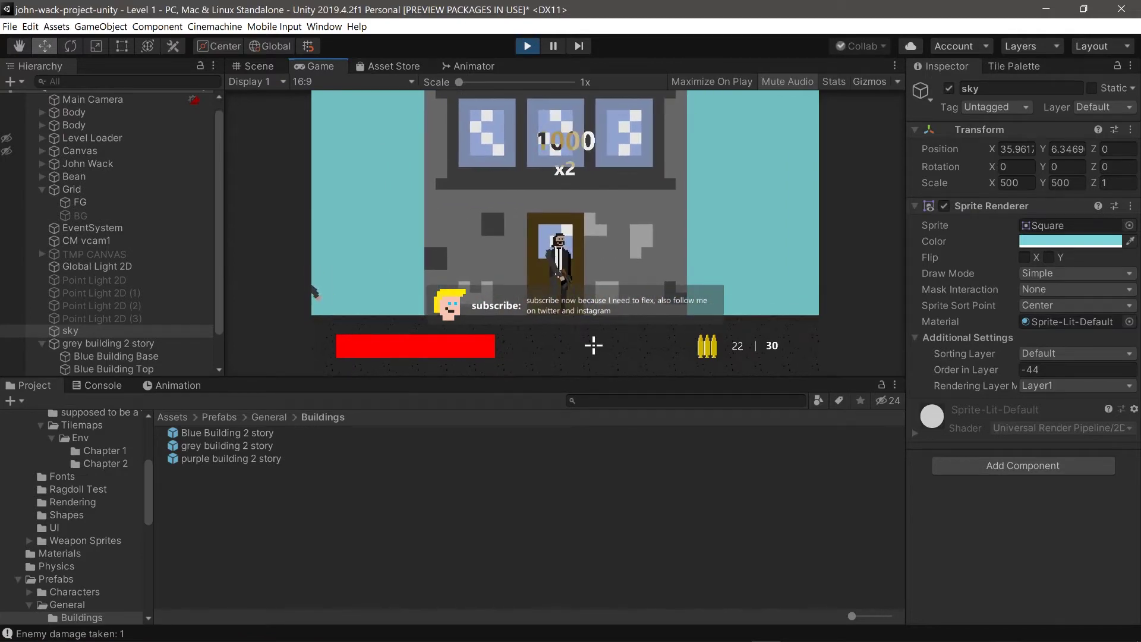
Step: Aim, reload and keep firing at the enemy inside the building
left_click_drag(593, 345, 619, 253)
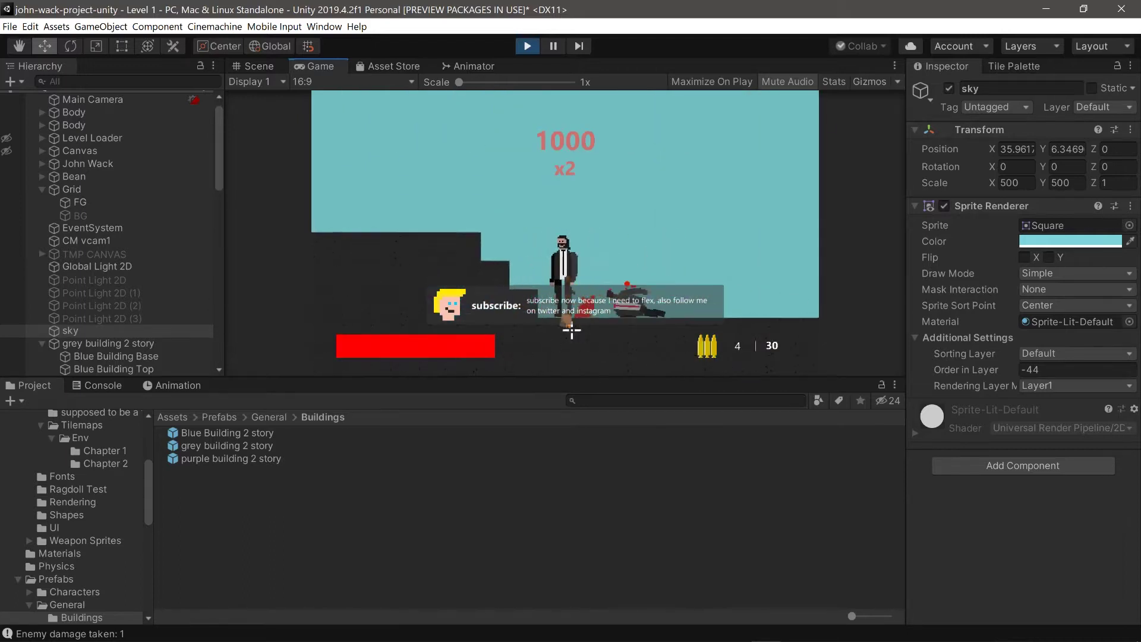
key("r")
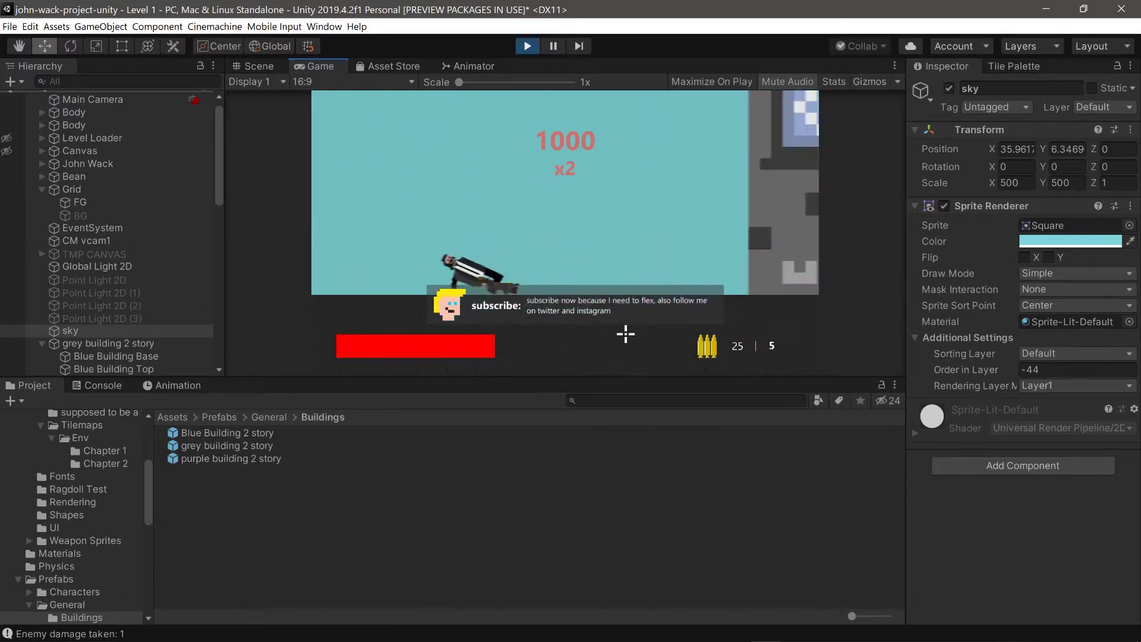
left_click(357, 247)
left_click(489, 271)
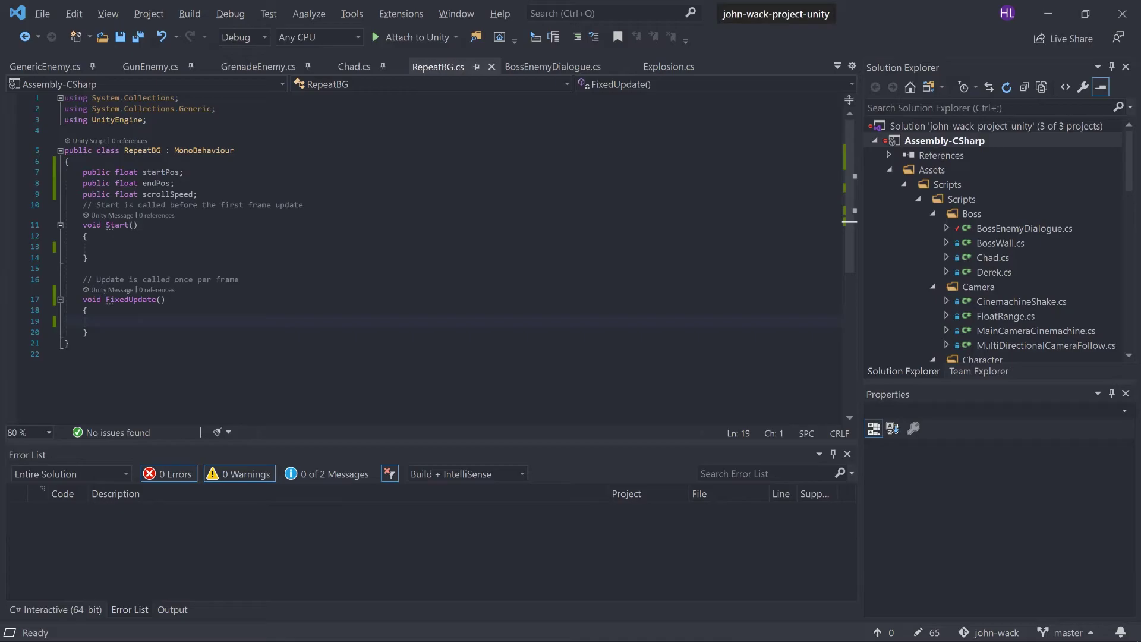
Step: In GameManager's Start, start typing dialogueBox.SetActive and an if(GameObject.FindObjectOfType<B...) check
left_click(556, 66)
type("dialogueBox.seta")
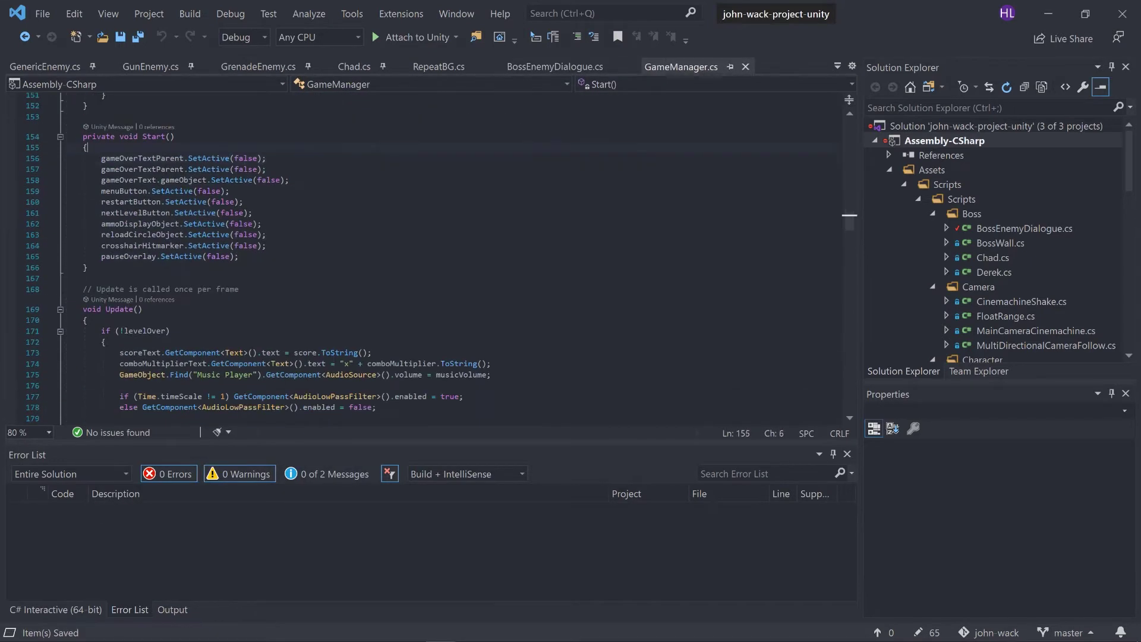
type("if(GameObject.FindObjectOfType<B")
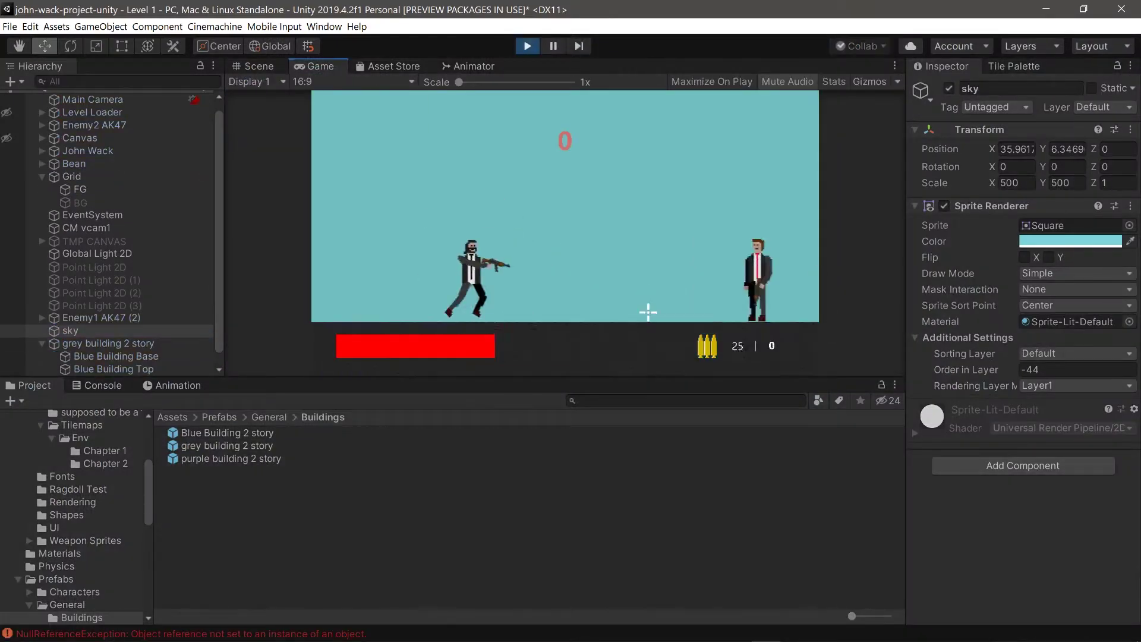
Step: Shoot the 'Try to kill this guy' enemy in the running tutorial level
left_click(645, 311)
left_click(604, 329)
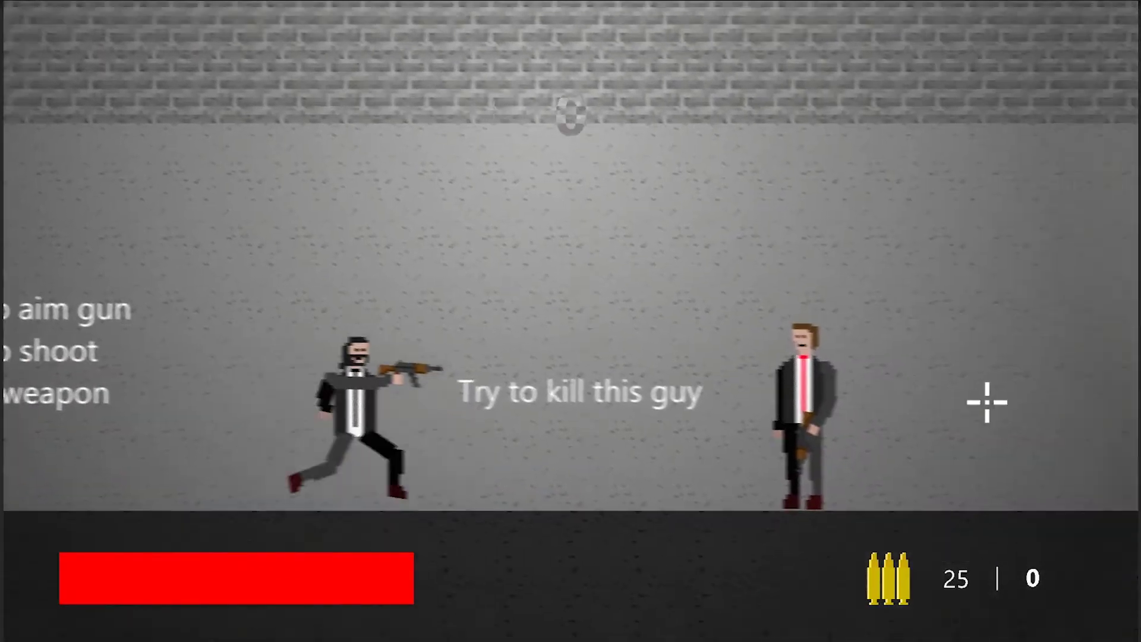
Step: Shoot the tutorial enemies while running right and diving through the air
left_click(971, 400)
left_click(1011, 318)
left_click(1013, 350)
Step: Dive off the ledge to the bean cans, winning the tutorial with a 3000 score
key("d")
key("w")
key("s")
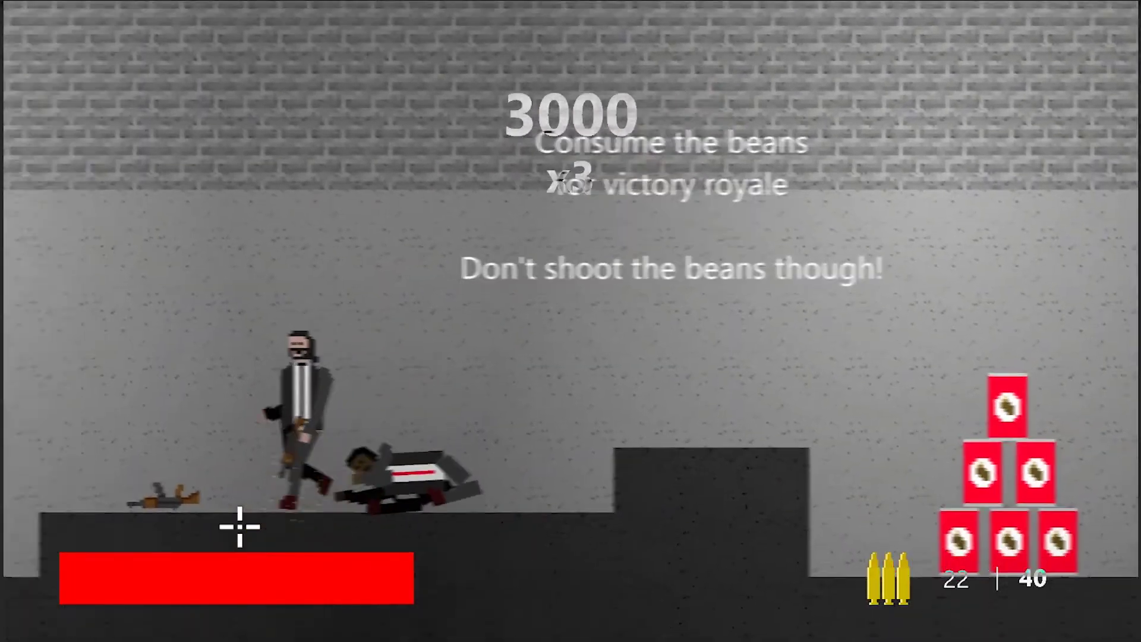
key("a")
key("d")
key("w")
key("s")
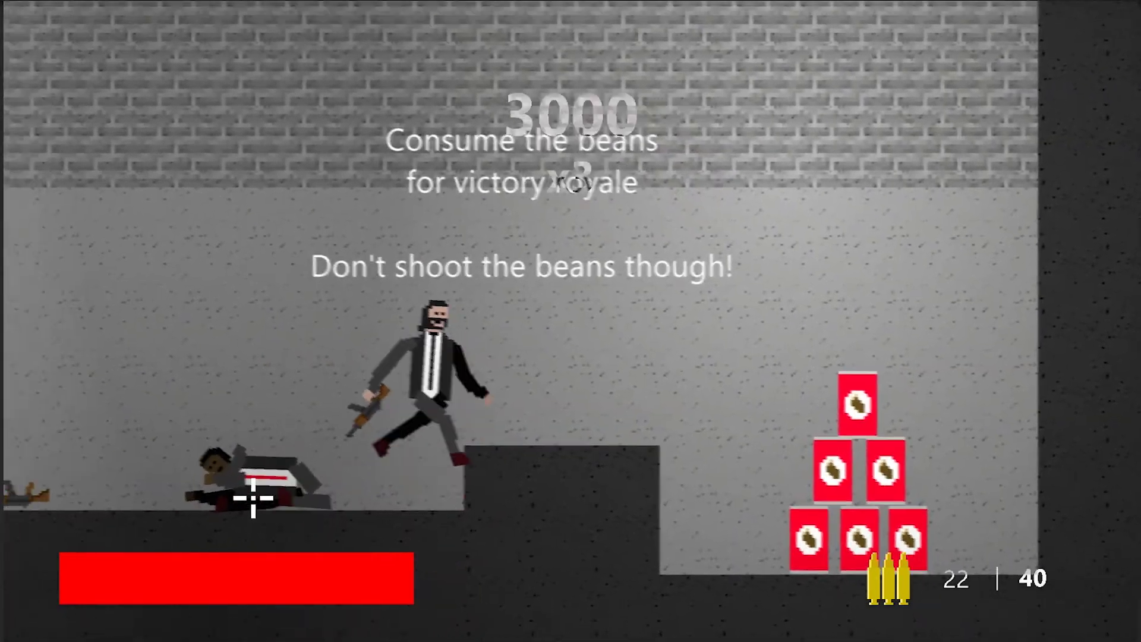
key("w")
key("s")
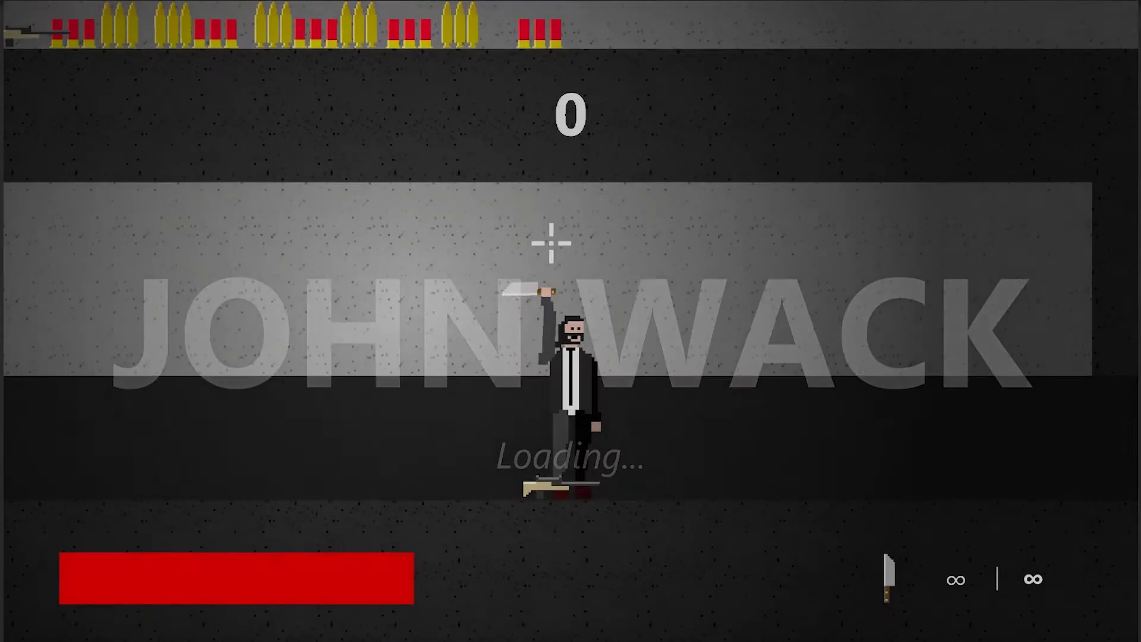
key("w")
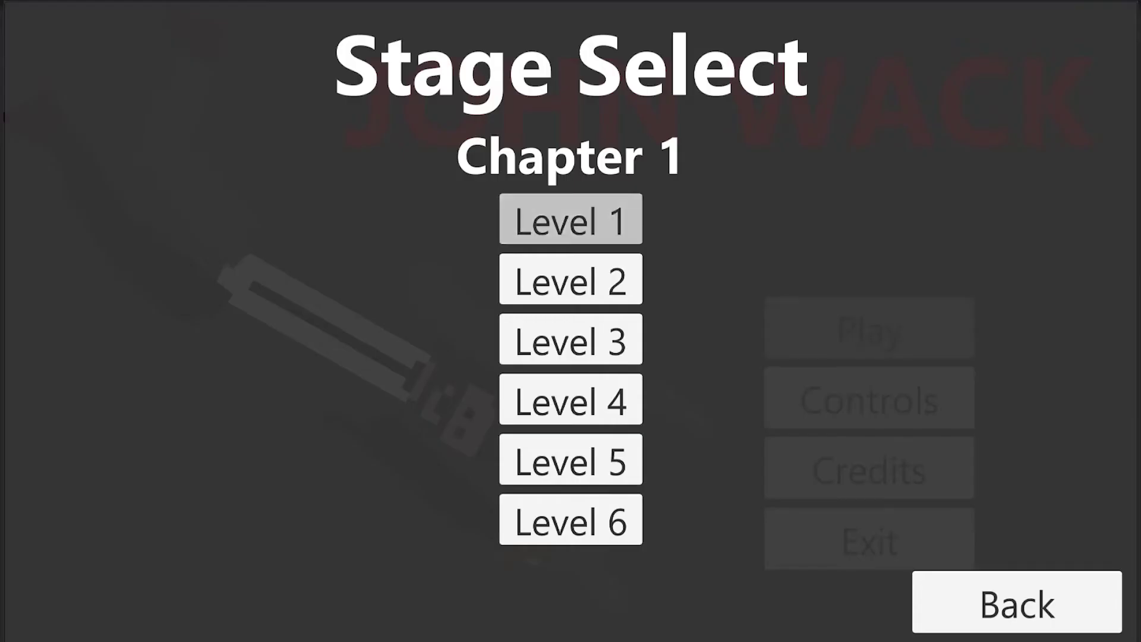
Step: Start Level 1 and walk from the elevator right onto the train for a 50000 victory
left_click(570, 219)
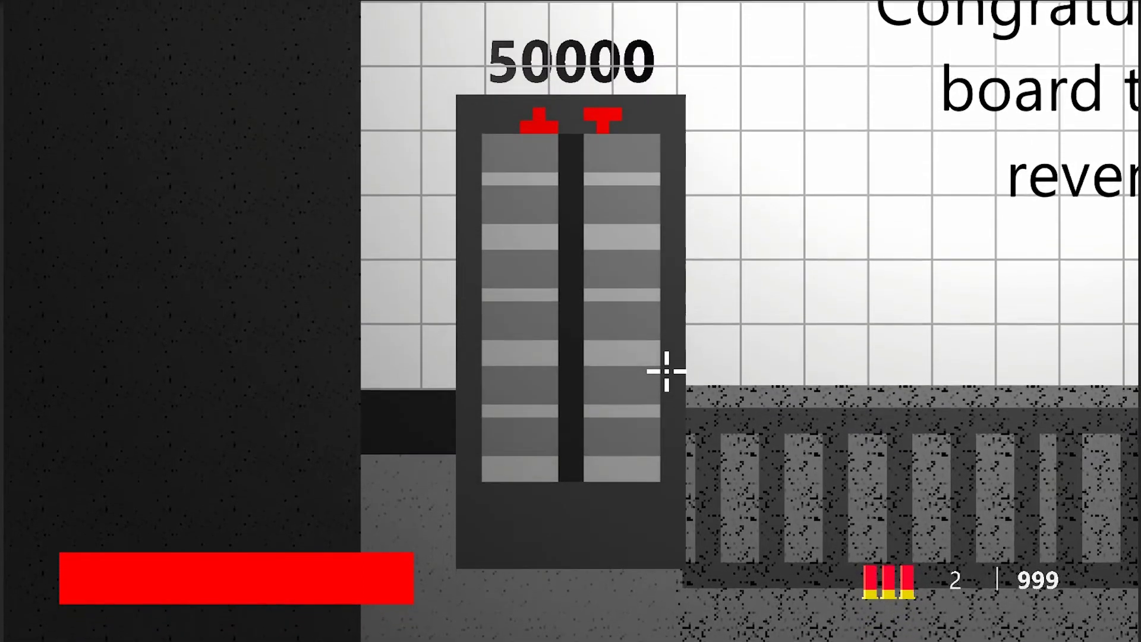
key("d")
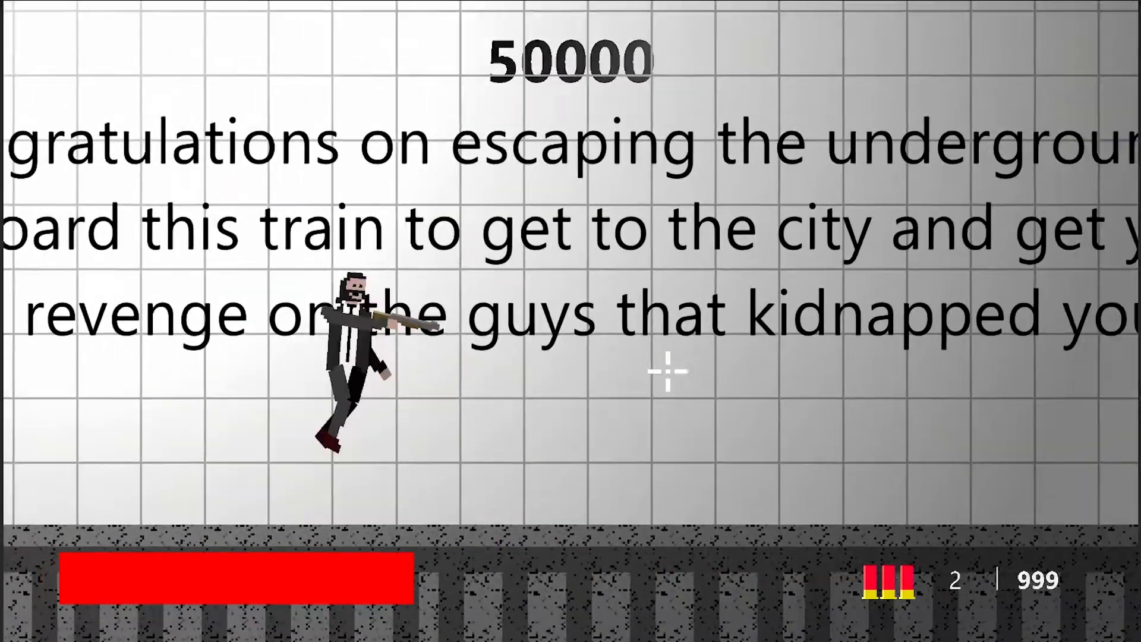
key("d")
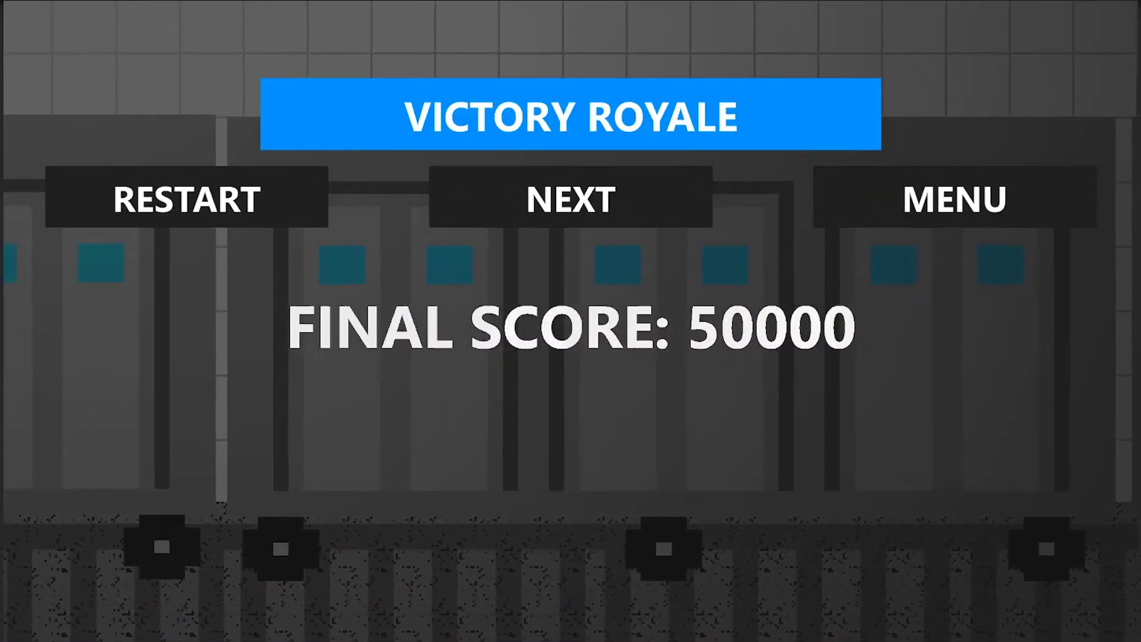
Step: Continue to the train-roof level and clear the first thugs with the shotgun and rifle
left_click(571, 197)
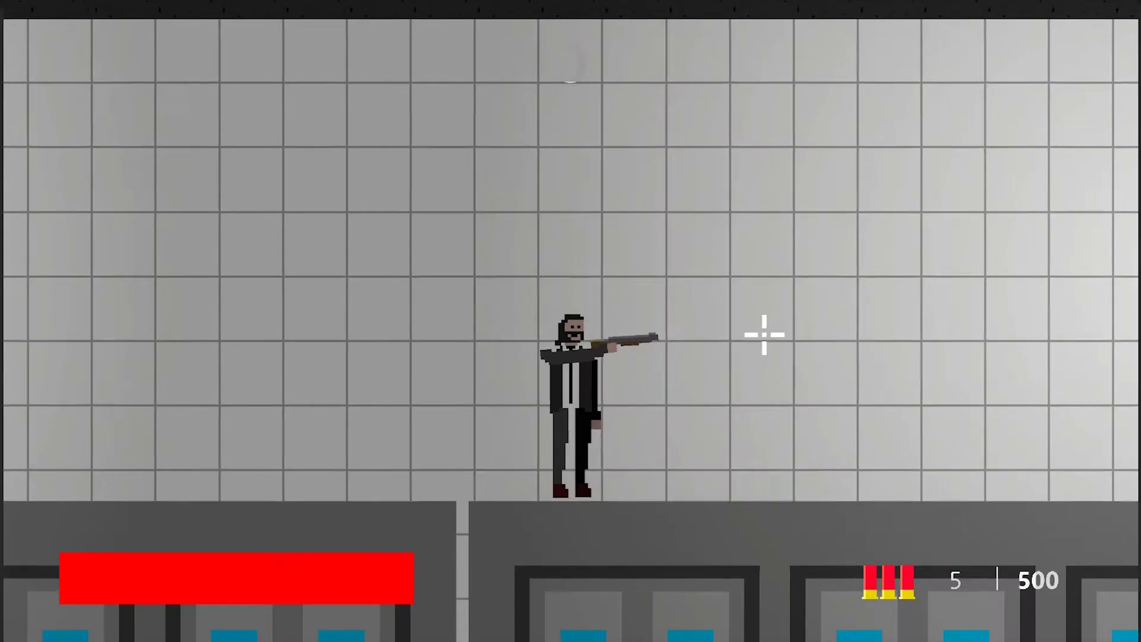
key("a")
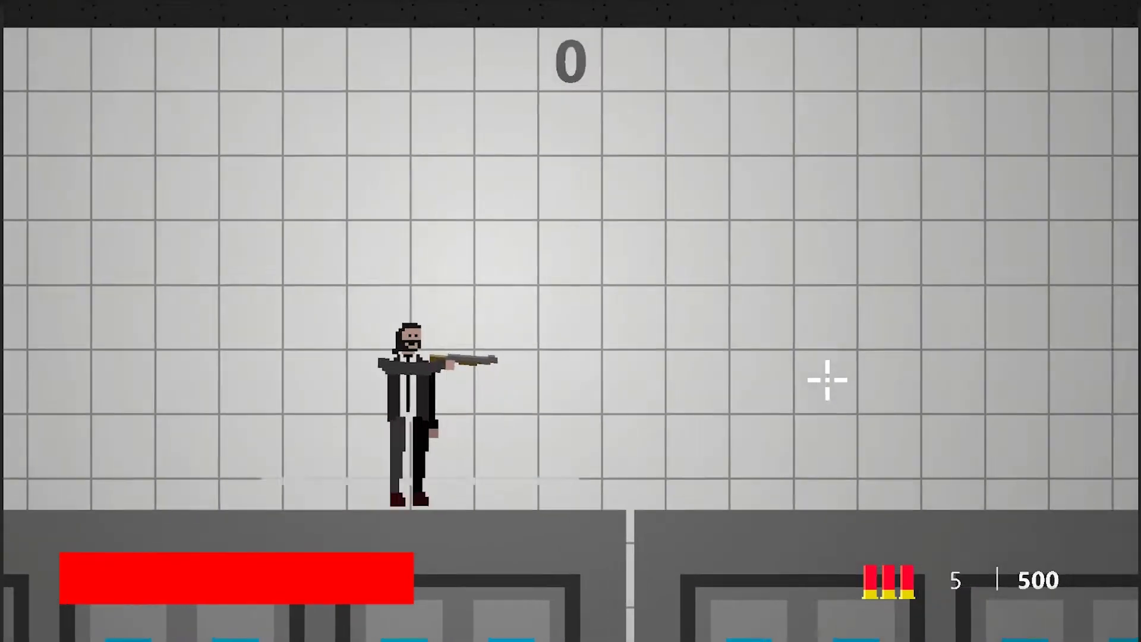
left_click(827, 379)
key("d")
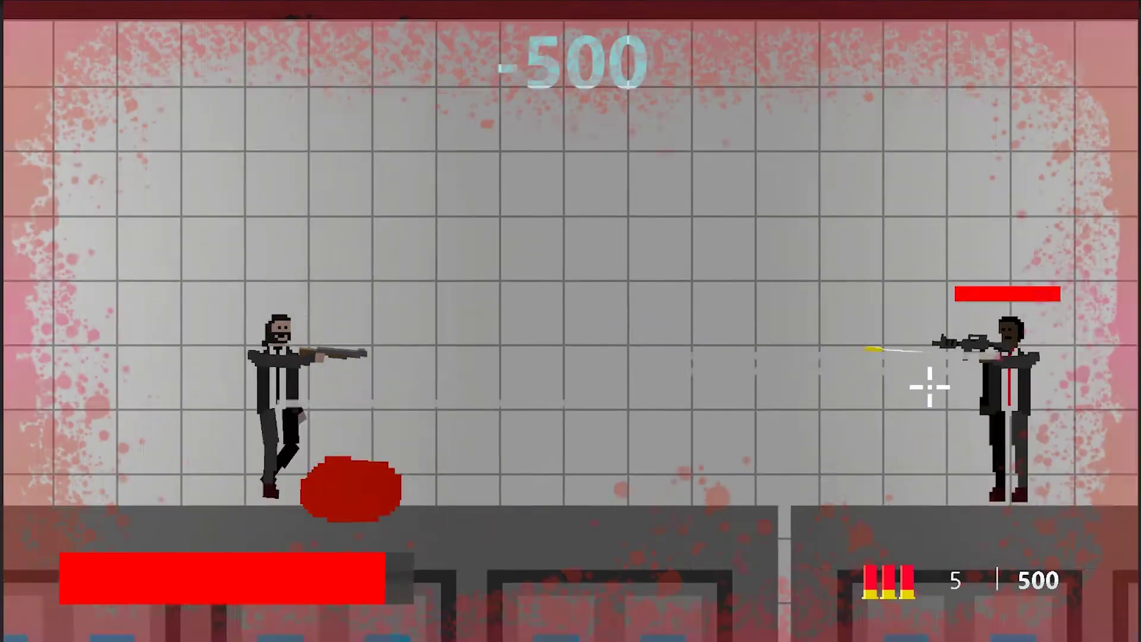
left_click(927, 387)
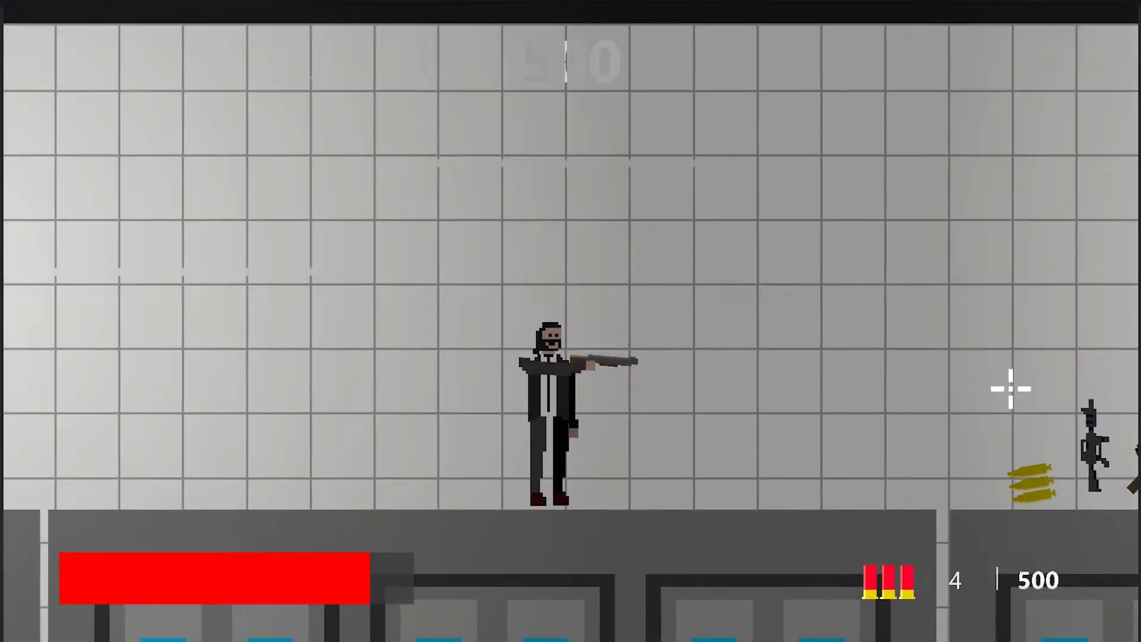
key("d")
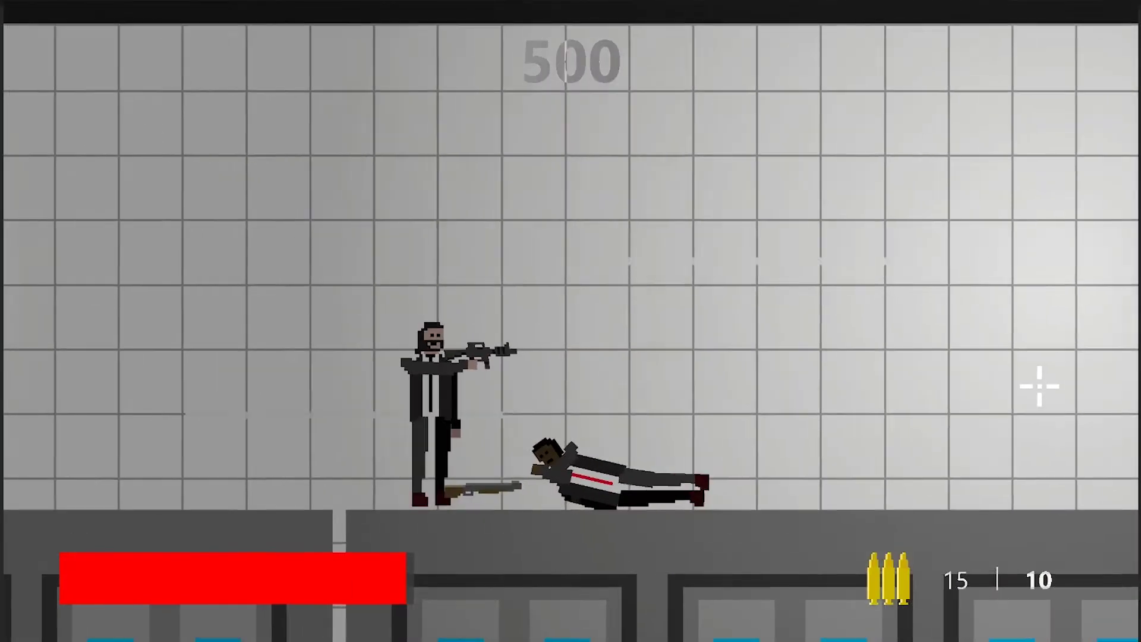
left_click(969, 389)
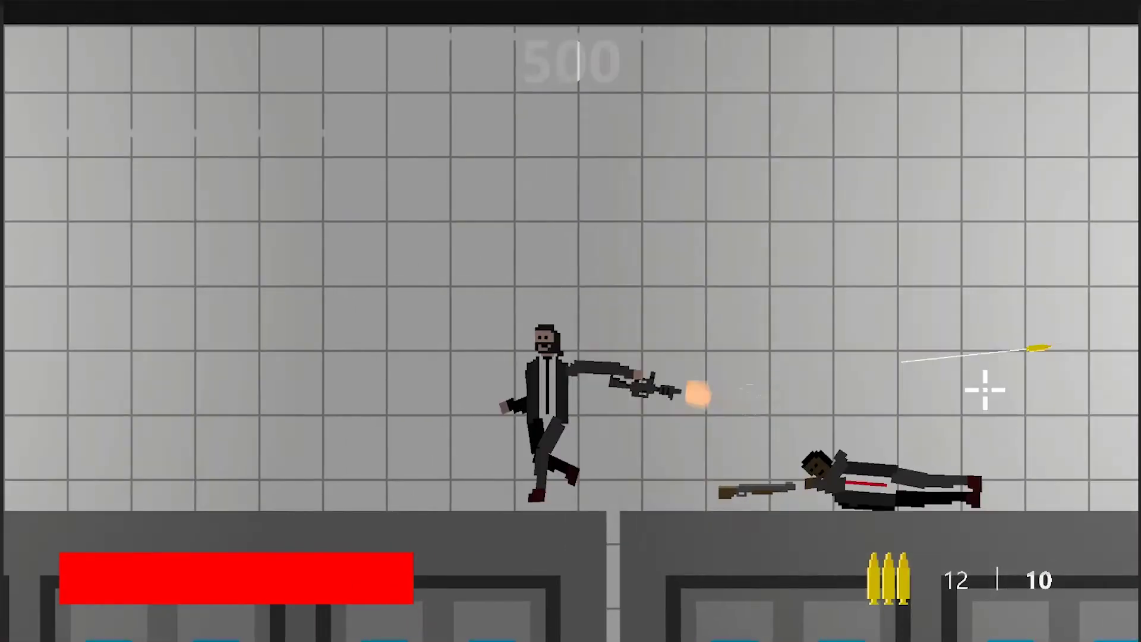
left_click(993, 400)
key("d")
left_click_drag(993, 400, 1129, 390)
left_click(1127, 388)
key("d")
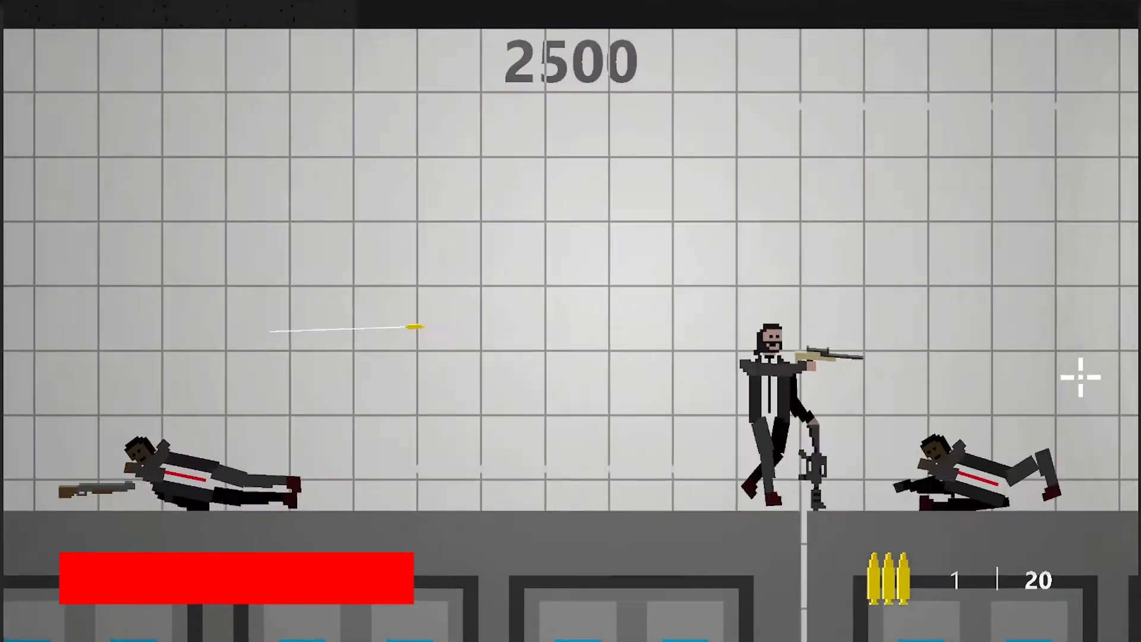
Step: Switch to the sniper rifle and shoot more thugs along the train, reaching 2000 points
key("a")
left_click(8, 346)
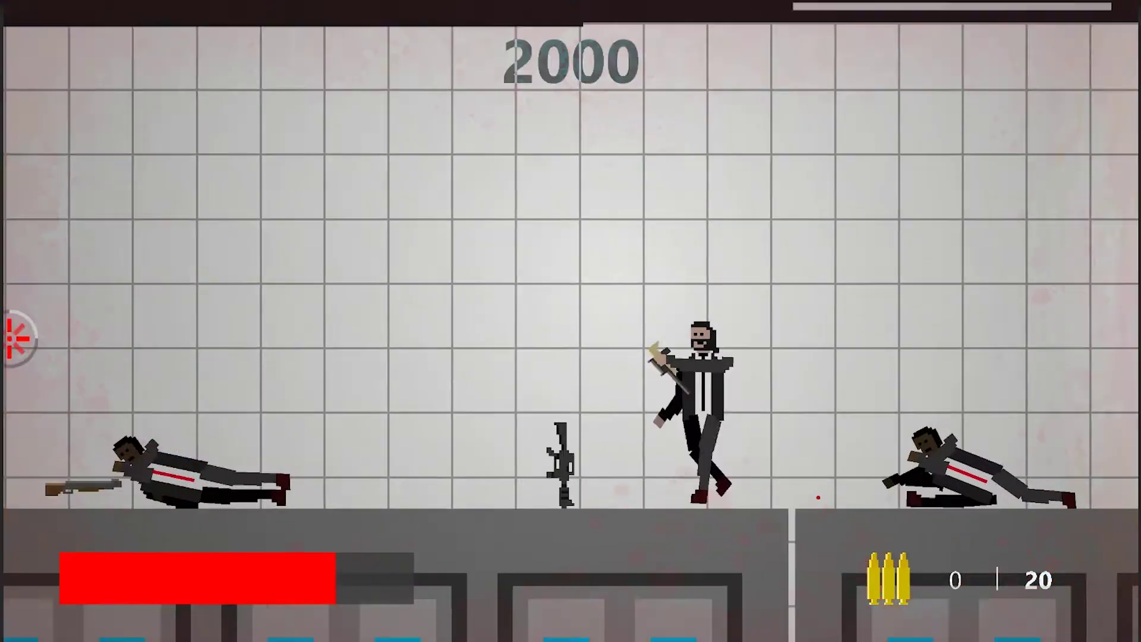
key("d")
key("r")
key("a")
key("d")
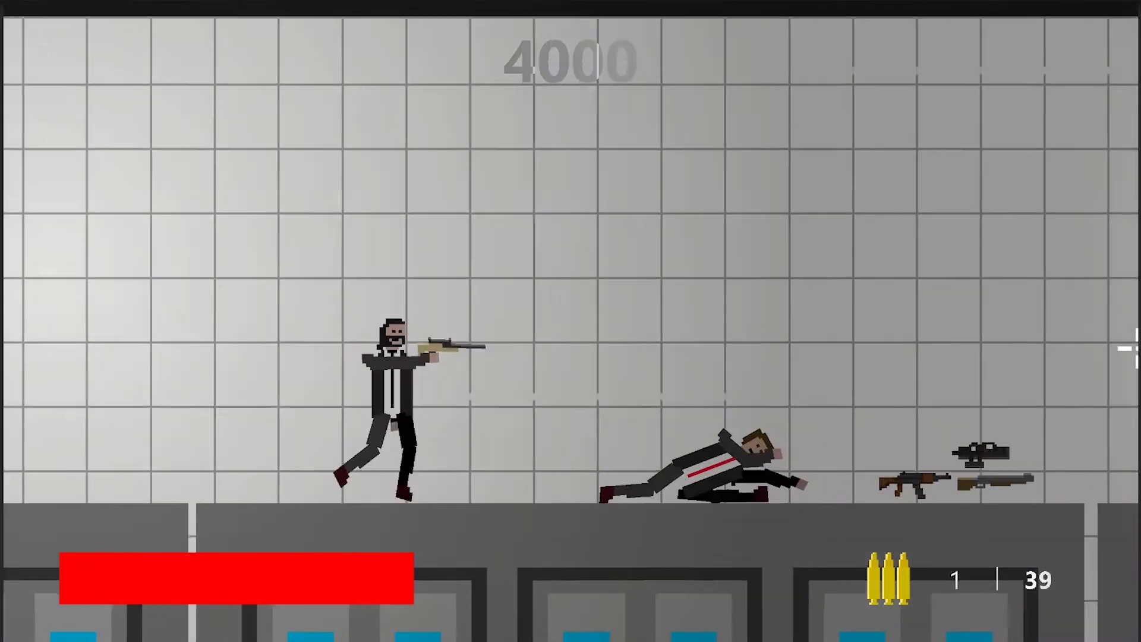
left_click(1123, 351)
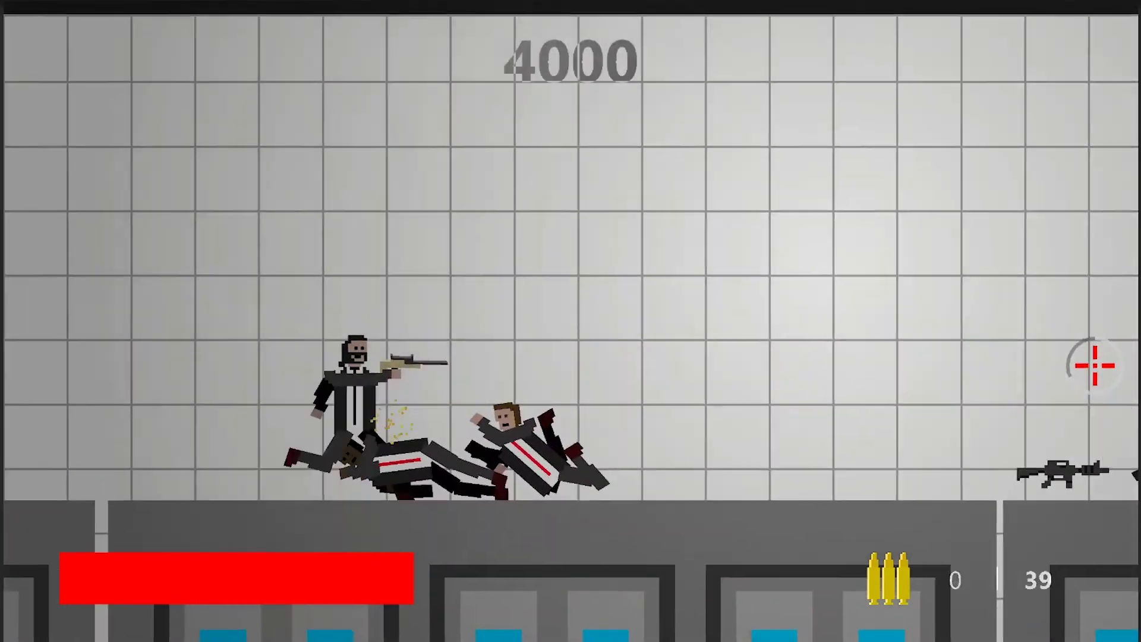
key("d")
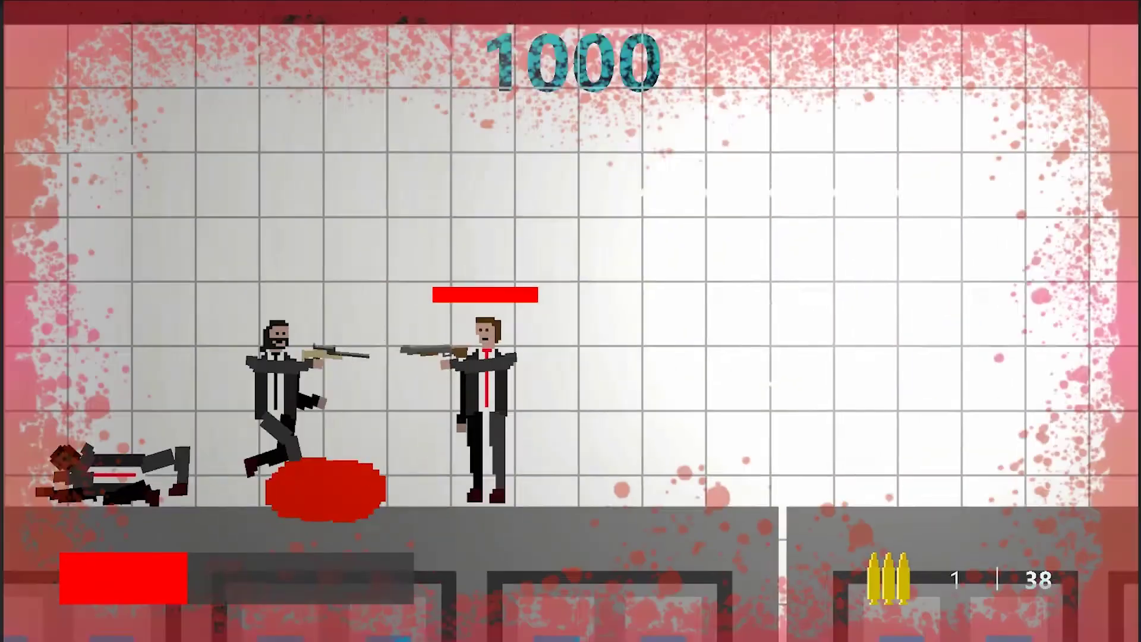
key("d")
left_click(746, 387)
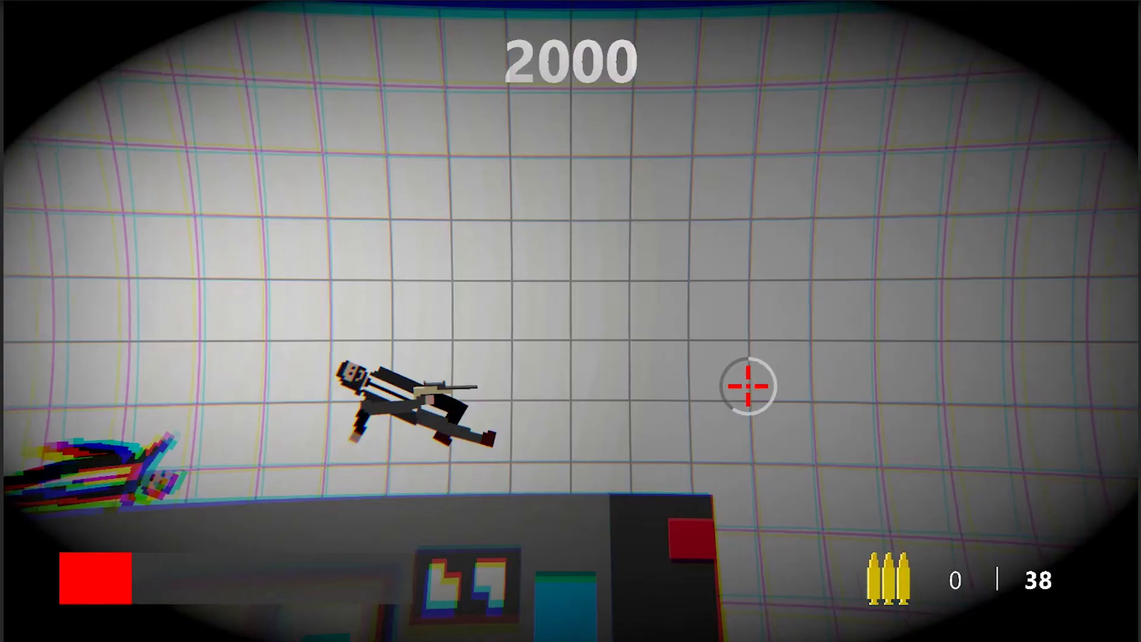
key("d")
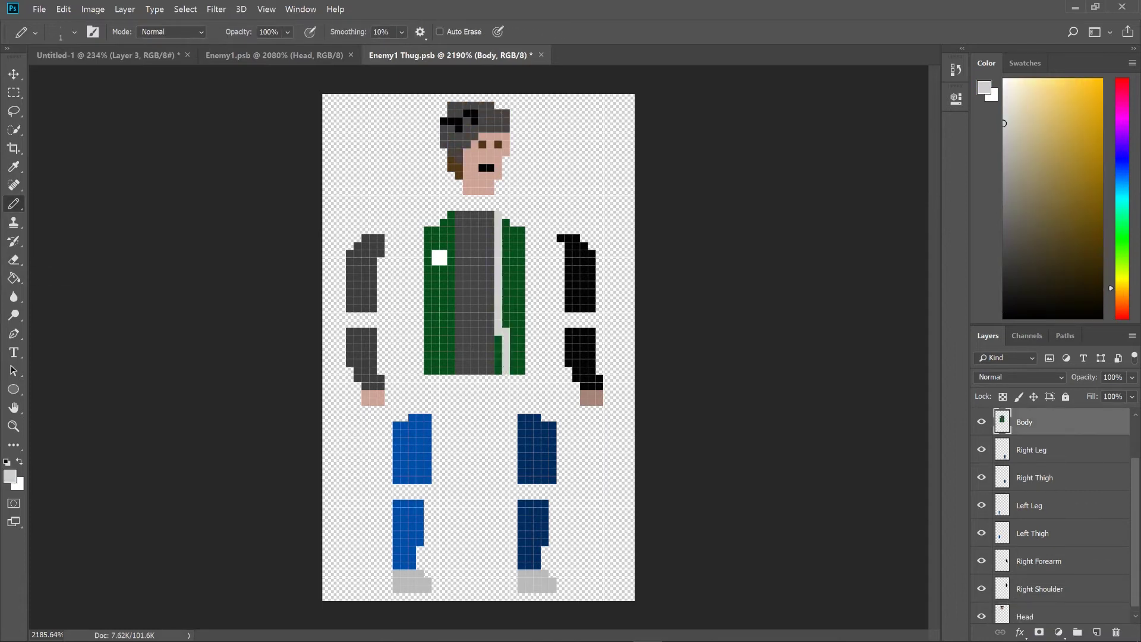
Step: Switch from Photoshop back to Unity to keep assigning the Enemy1 Thug sprites
key("alt+Tab")
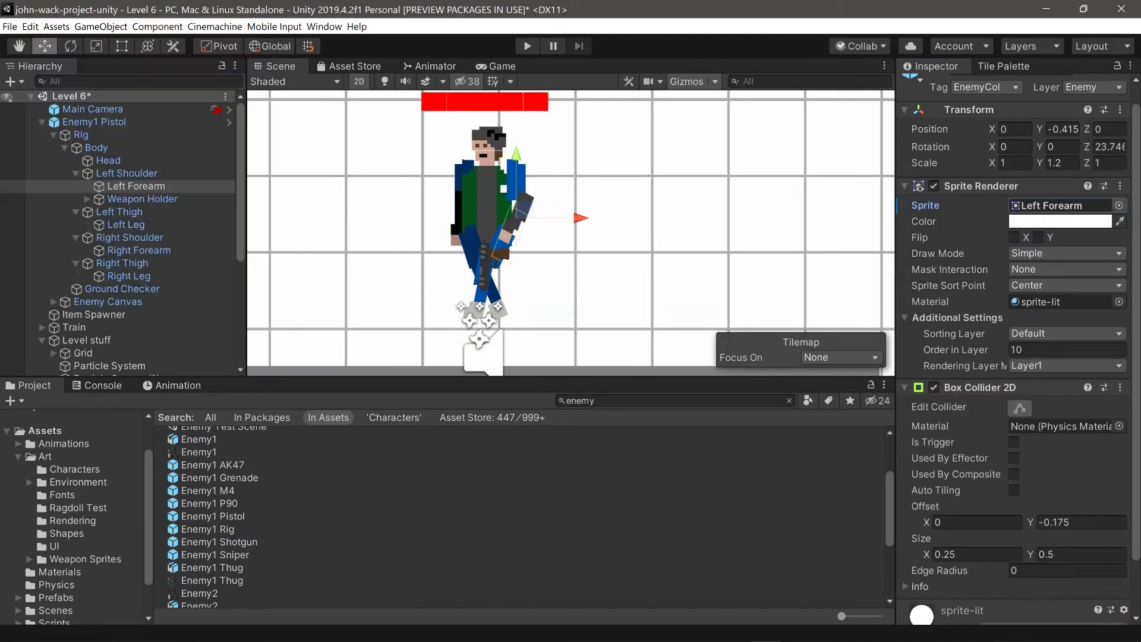
Step: Select the rig's Right Thigh and Left Thigh to give them Enemy1 Thug sprites
scroll(571, 232, "up", 3)
left_click(122, 262)
left_click(119, 212)
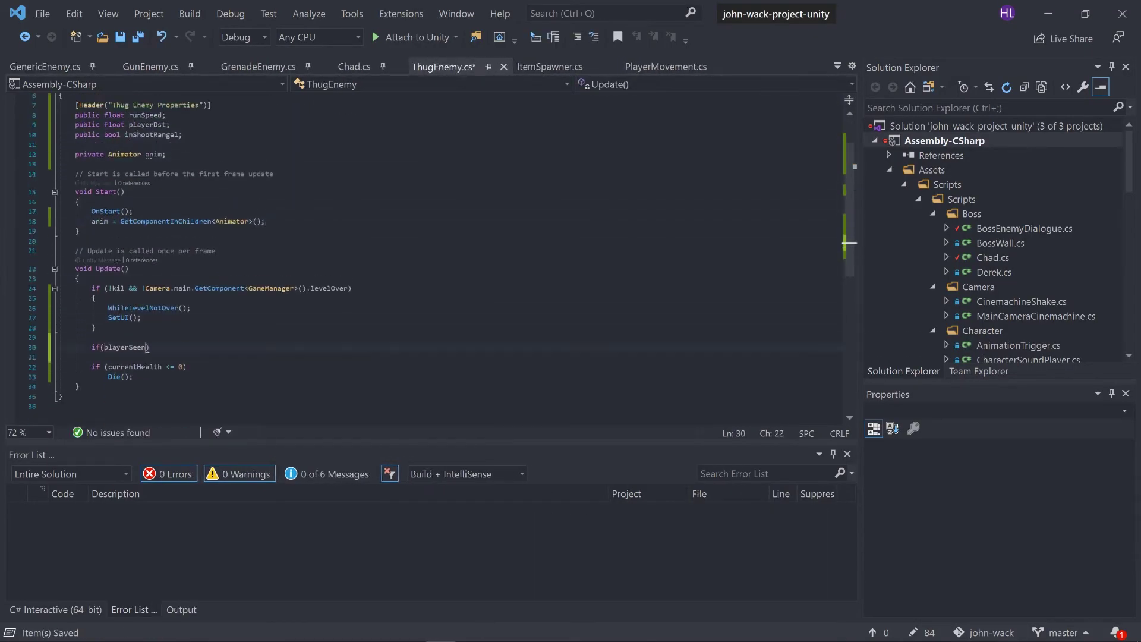
Step: Rename the distance variable to playerDst in ThugEnemy.cs and save the script
key("BackSpace")
key("BackSpace")
key("BackSpace")
key("BackSpace")
type("Dst")
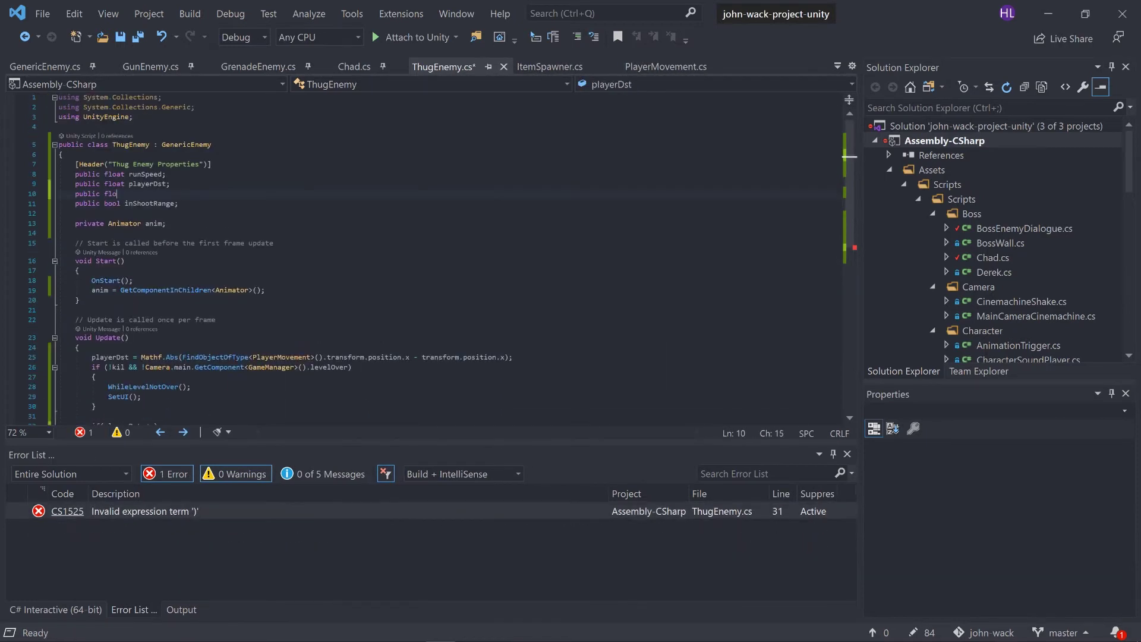
key("ctrl+s")
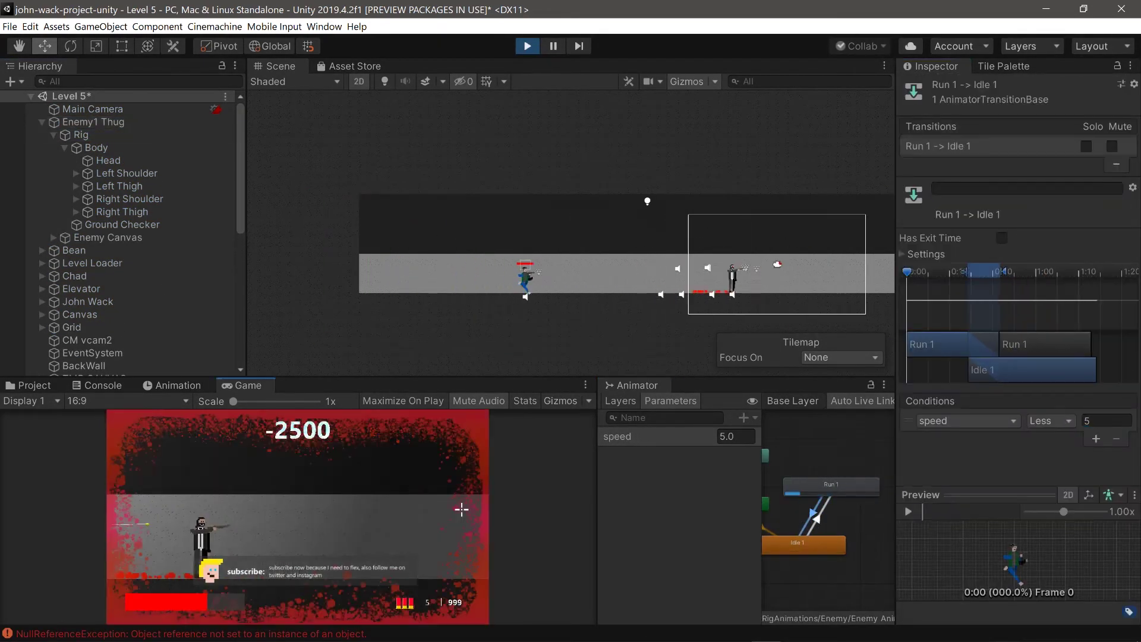
Step: Select John Wack in the Hierarchy to check its PlayerMovement settings
left_click(674, 278)
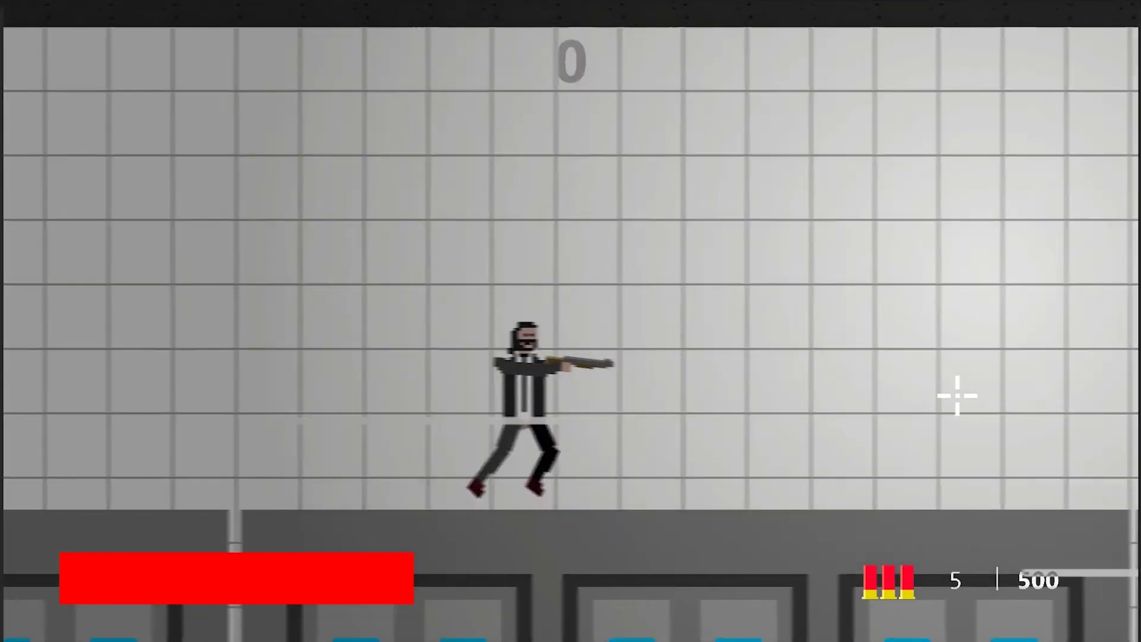
Step: Run along the train roof, switch to the rifle and shoot thugs until the score reaches 2500
key("a")
key("d")
key("d")
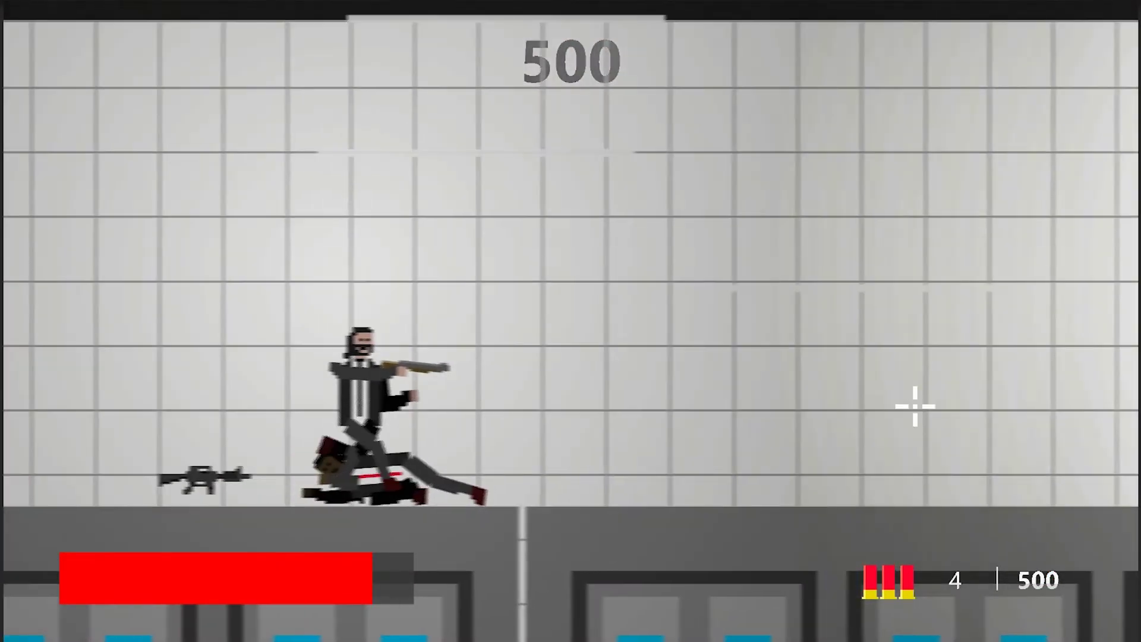
key("a")
key("e")
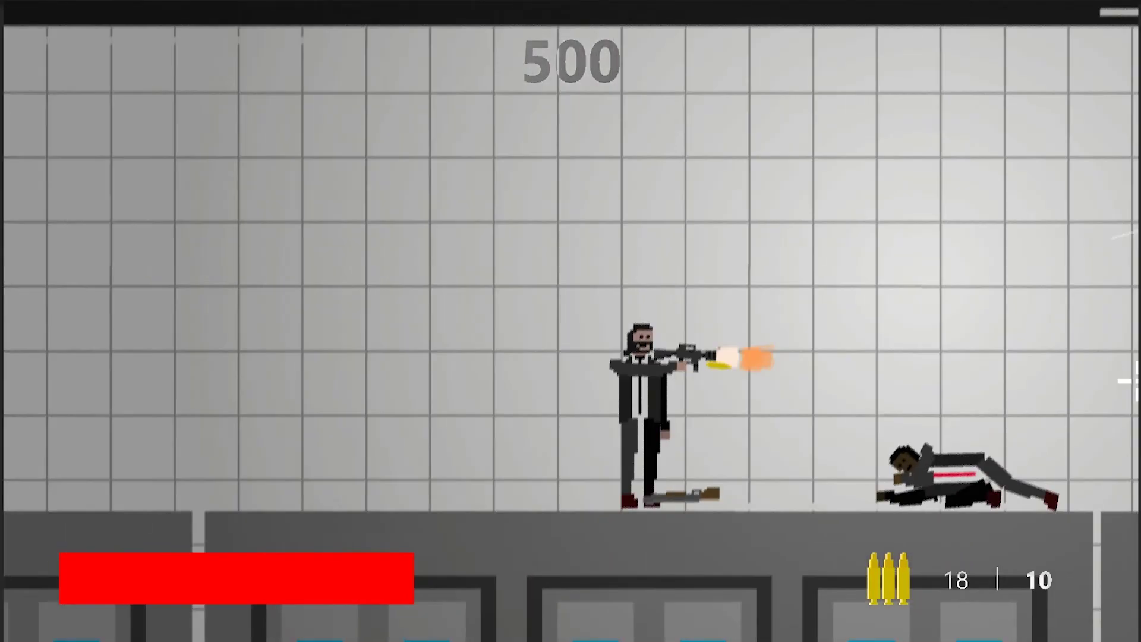
key("d")
left_click(1125, 381)
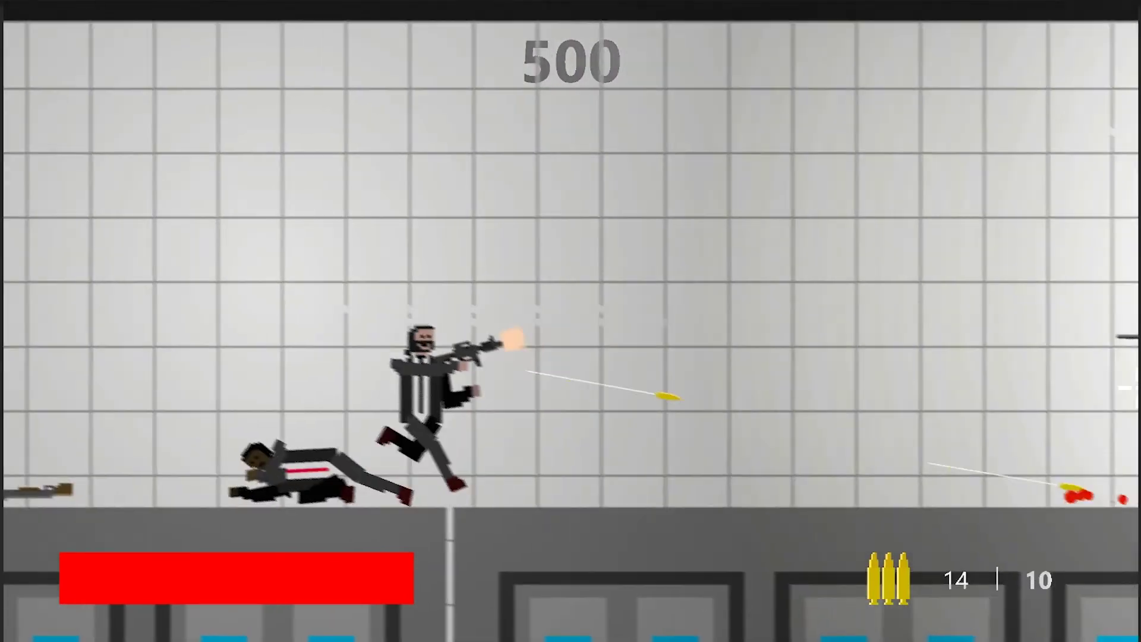
key("d")
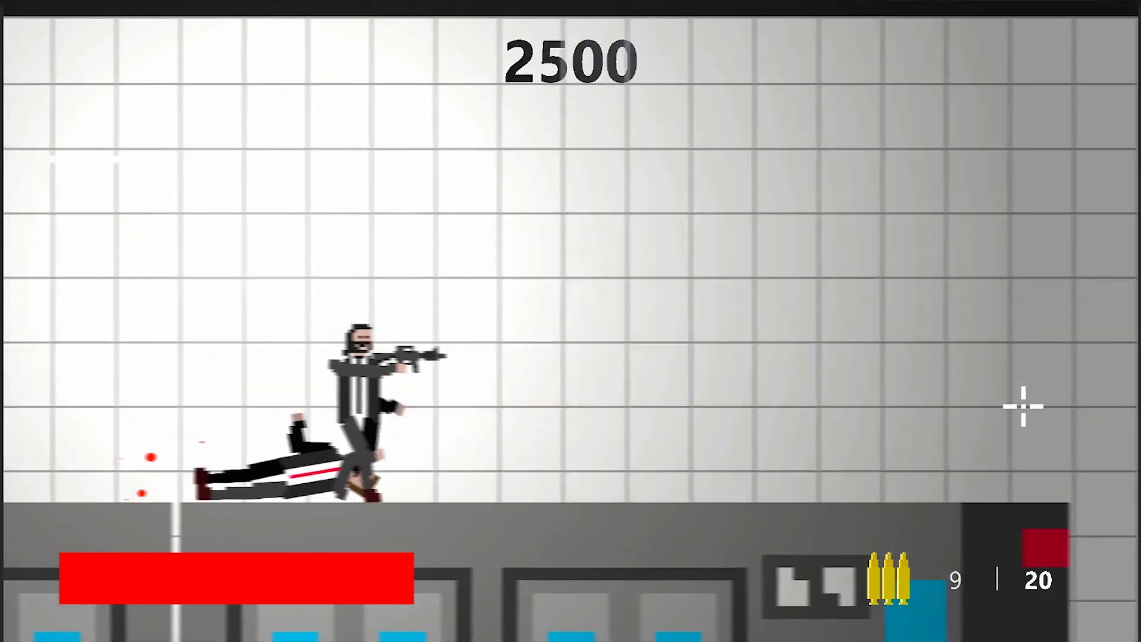
key("a")
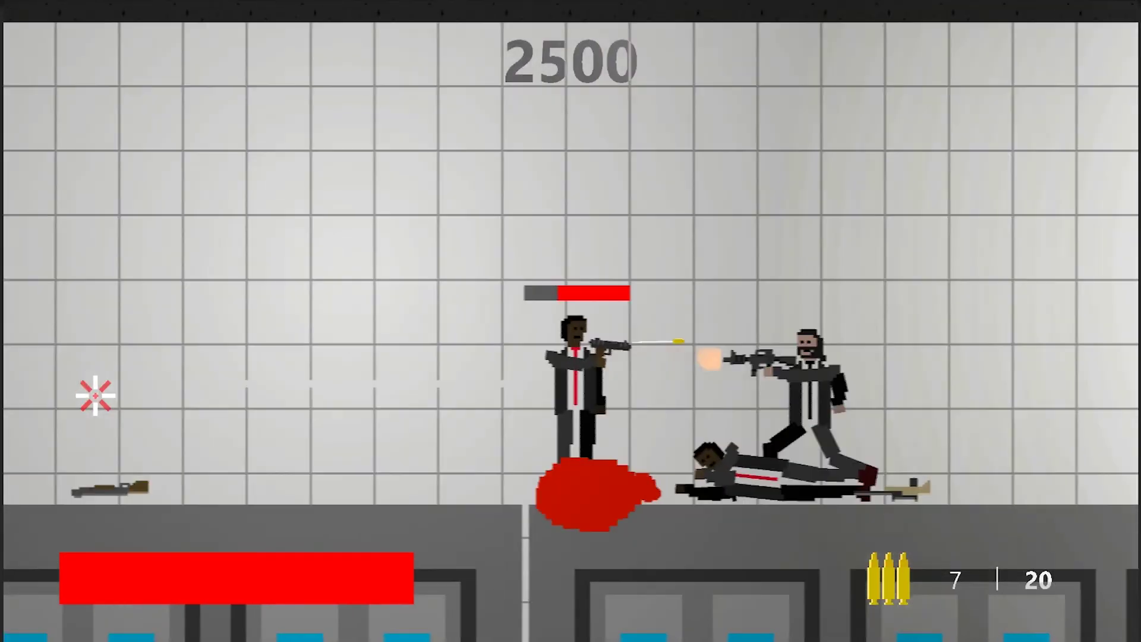